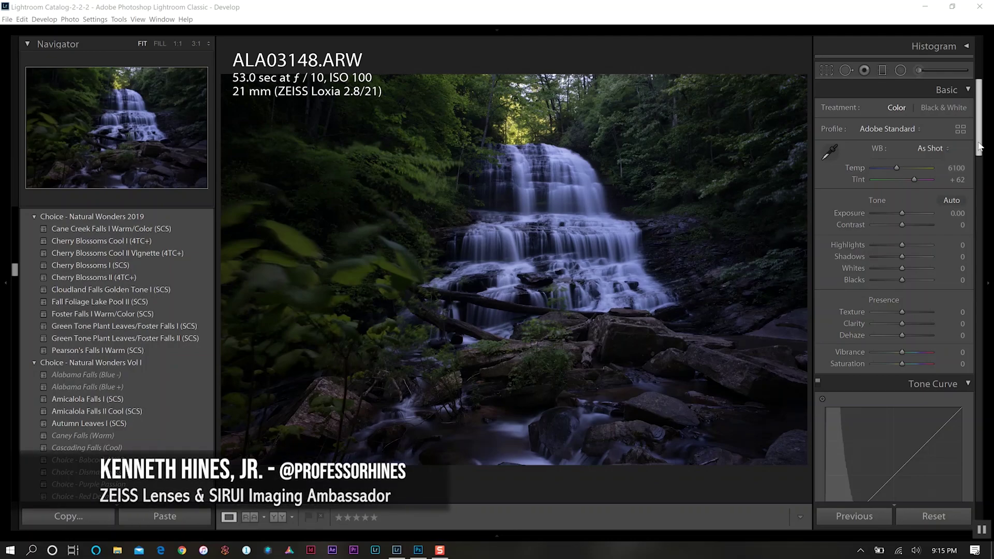
Apply the Skyline Curve Strong point curve preset and lift the curve's shadows slightly
drag(979, 146, 980, 162)
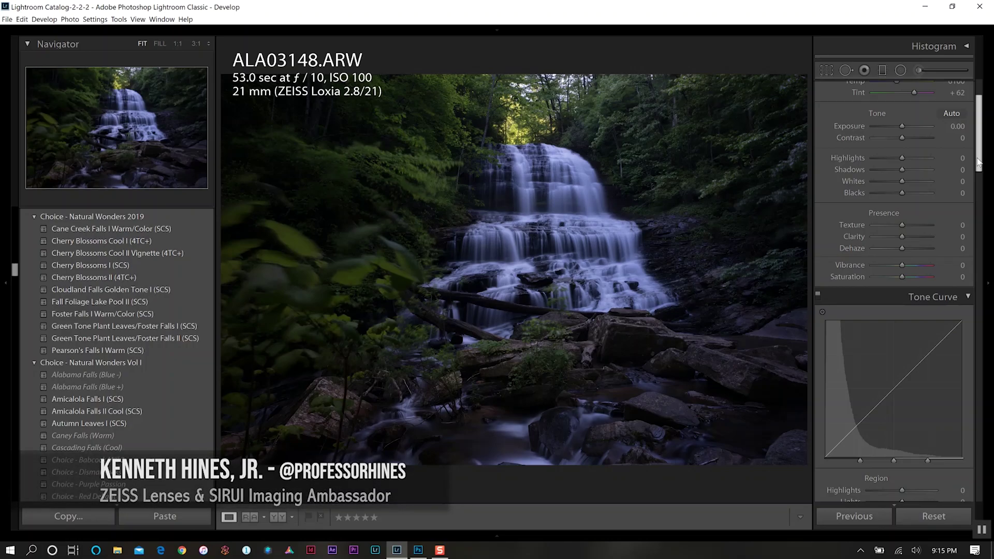
scroll(977, 178, down, 3)
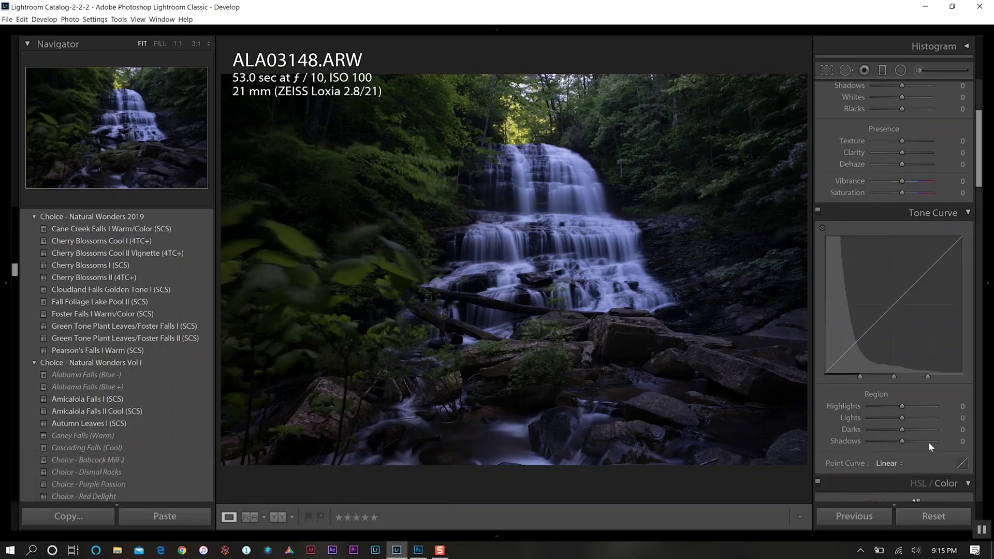
click(887, 462)
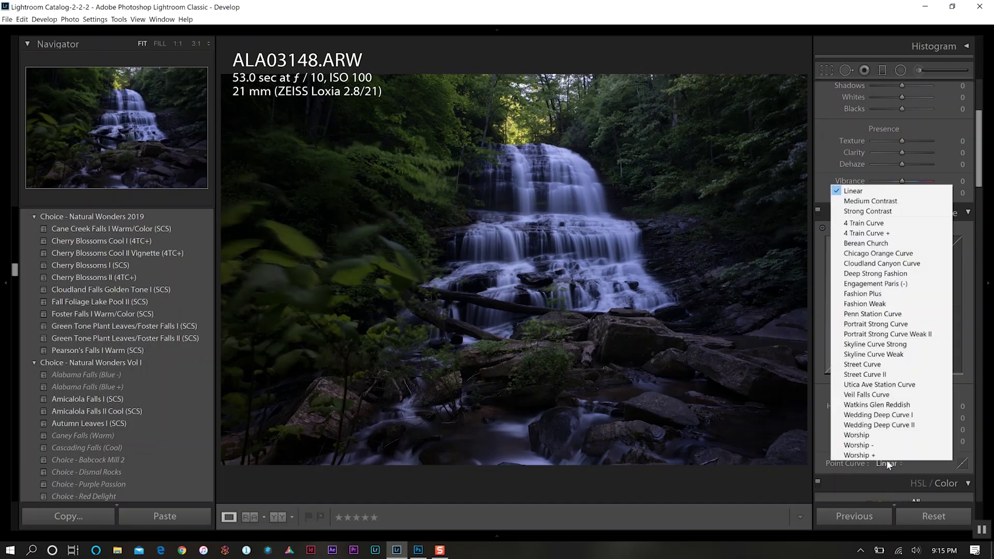
click(896, 345)
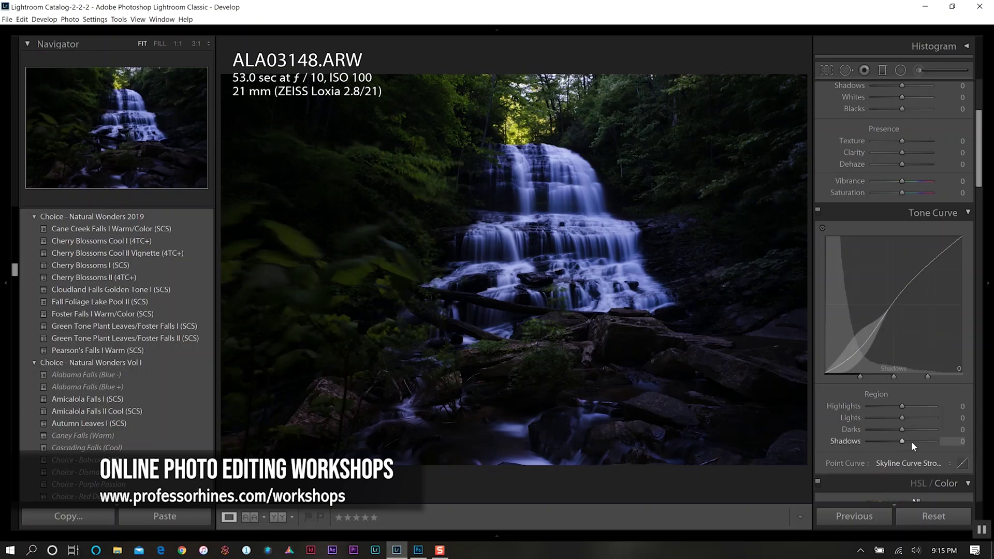
mouse_move(901, 441)
mouse_down()
mouse_move(952, 442)
mouse_move(905, 430)
mouse_up()
scroll(981, 161, up, 3)
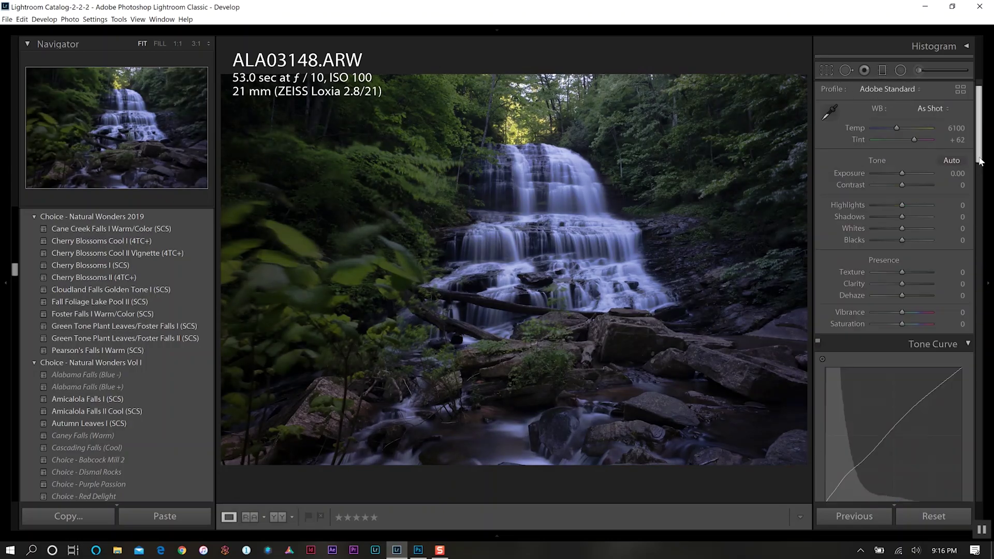
Set Temp to 7526, Tint +32, Exposure -0.26 and Contrast -18 in the Basic panel
scroll(980, 161, up, 1)
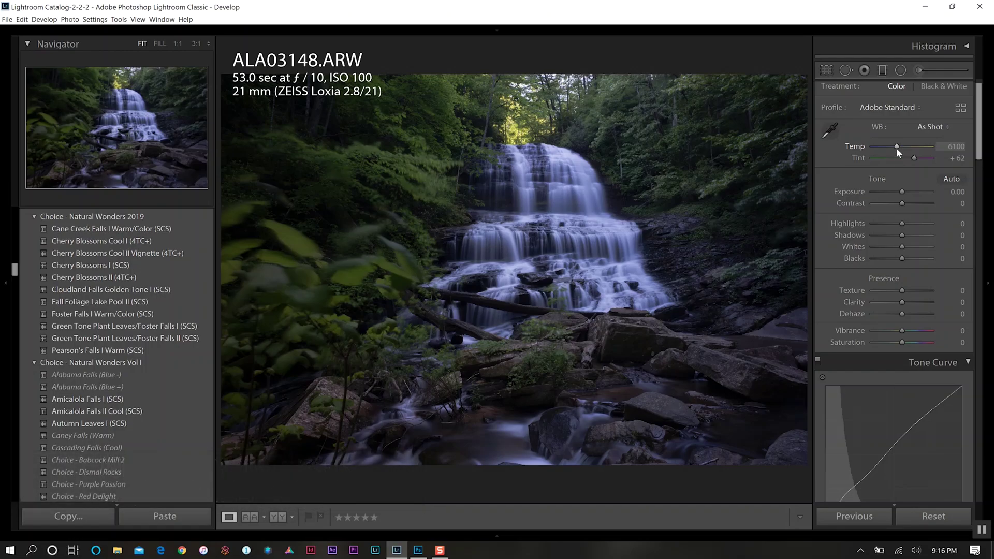
drag(897, 148, 908, 159)
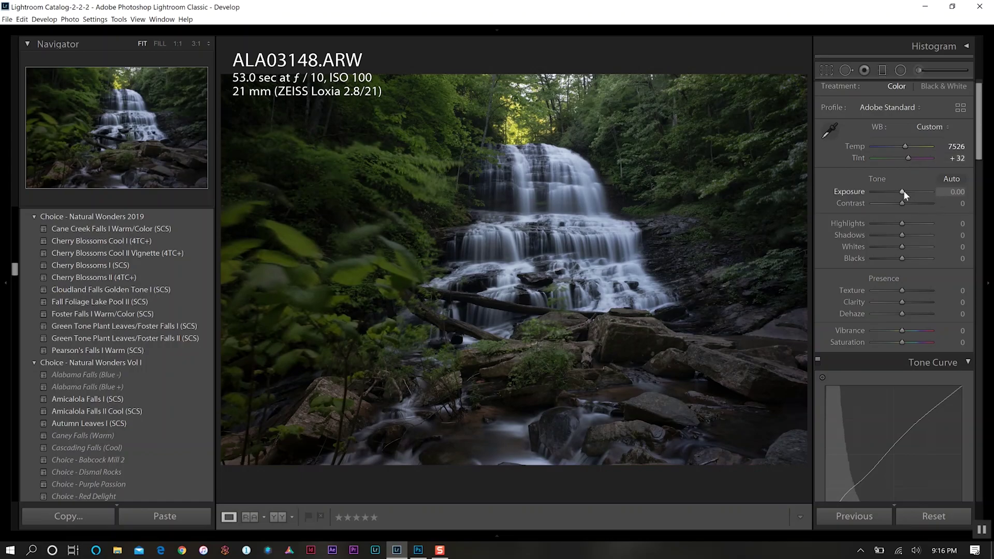
drag(901, 190, 900, 190)
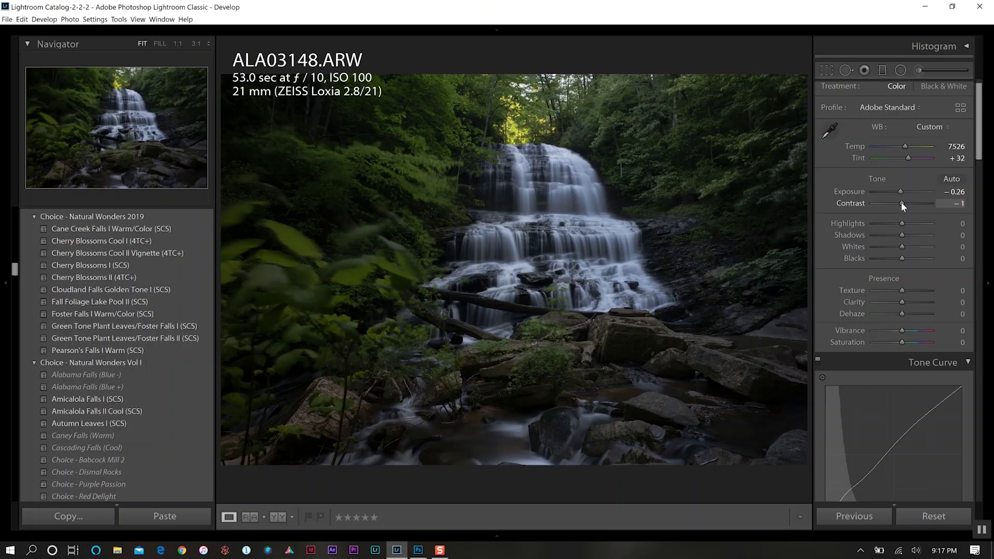
drag(900, 202, 899, 203)
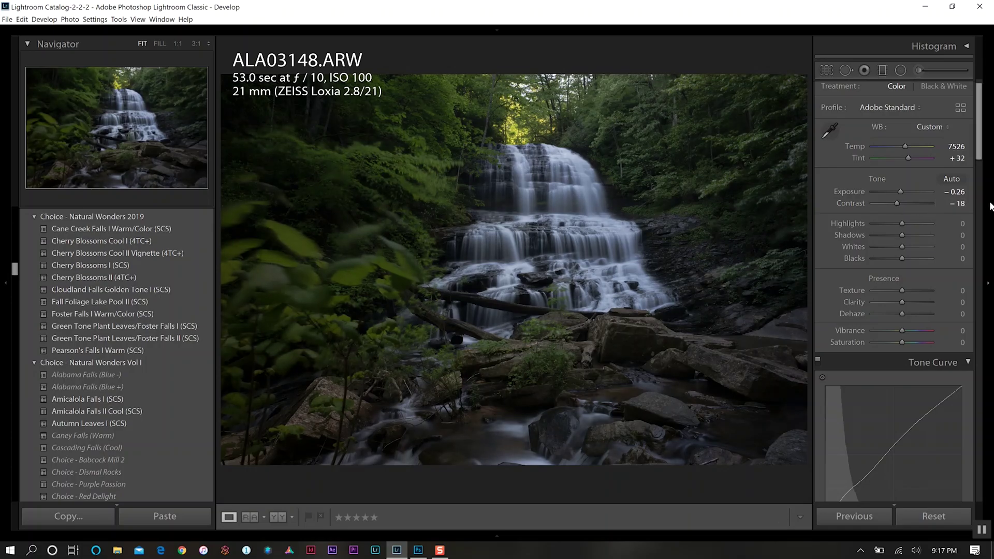
Set Highlights -89, Shadows +100, Whites +55, Blacks -27, Texture and Clarity +24, Dehaze +9
drag(902, 223, 874, 224)
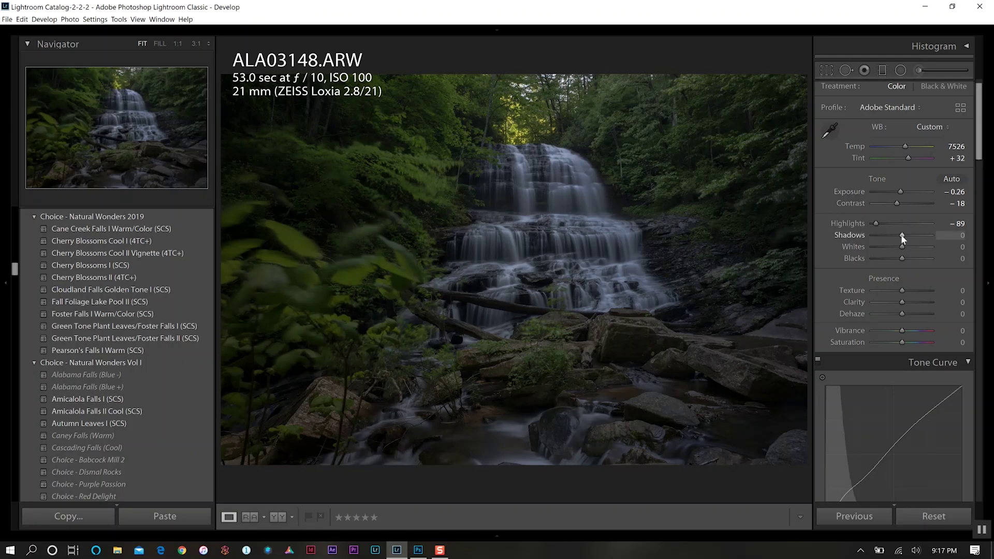
mouse_move(903, 237)
mouse_down()
mouse_move(936, 234)
mouse_move(918, 247)
mouse_up()
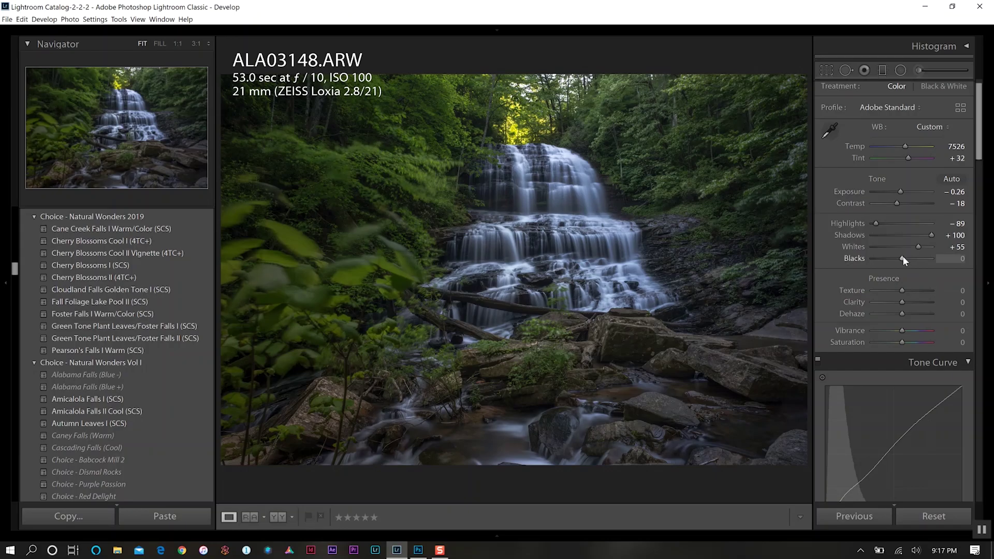
drag(900, 259, 897, 259)
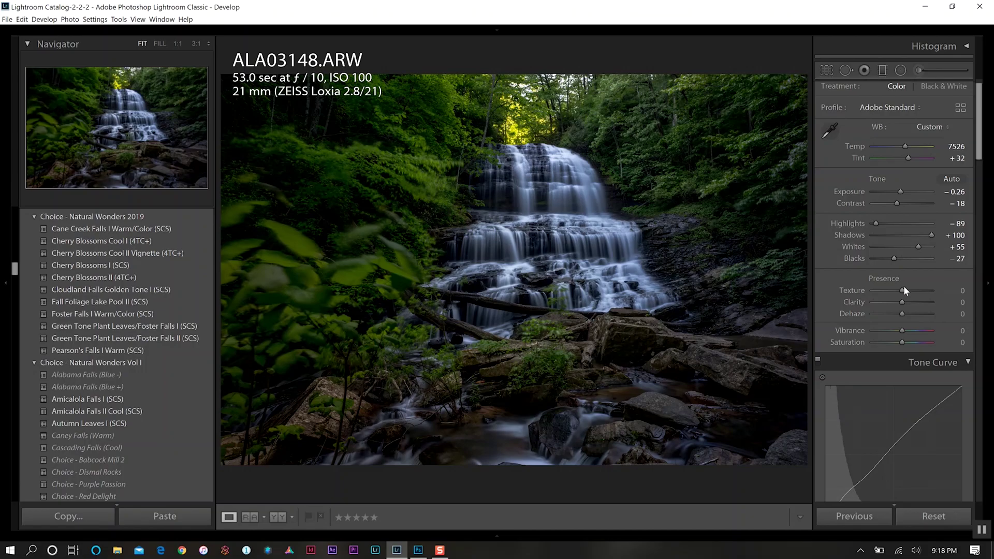
drag(903, 294, 911, 294)
drag(906, 302, 909, 300)
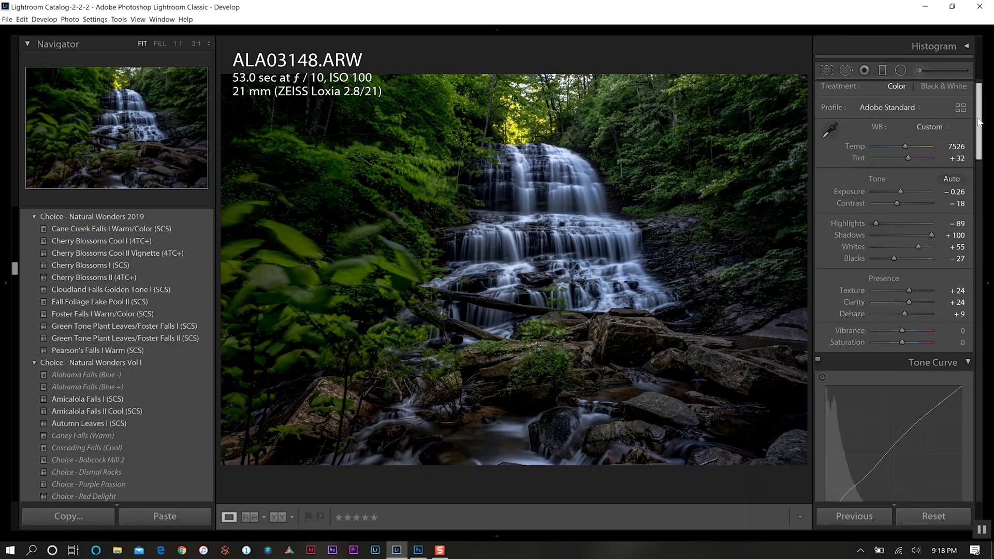
drag(978, 122, 977, 226)
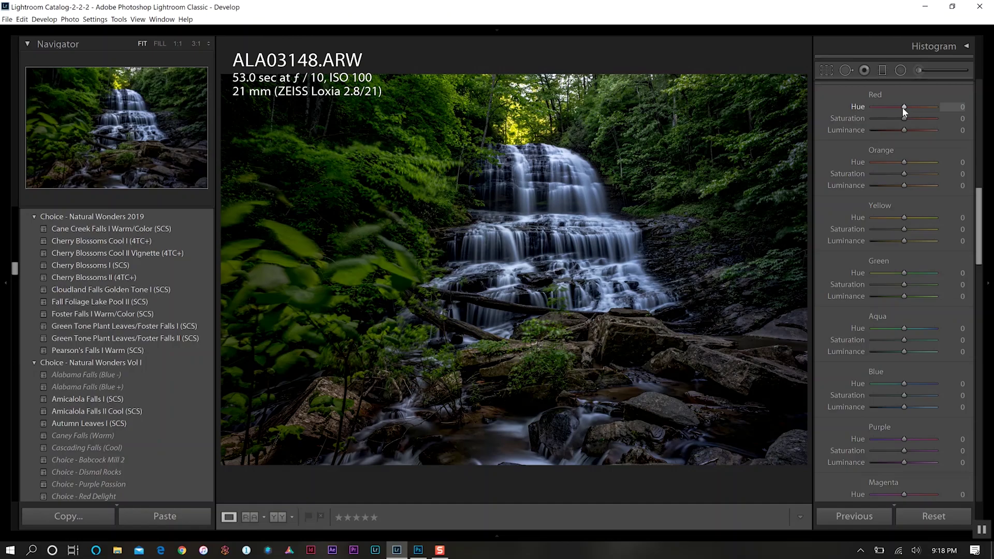
Set HSL Red Hue +30, Red Luminance -18, Orange Hue +8, Saturation -10, Luminance +33, Yellow Hue -100, Luminance +16
drag(904, 107, 913, 107)
drag(904, 129, 899, 130)
drag(906, 163, 916, 183)
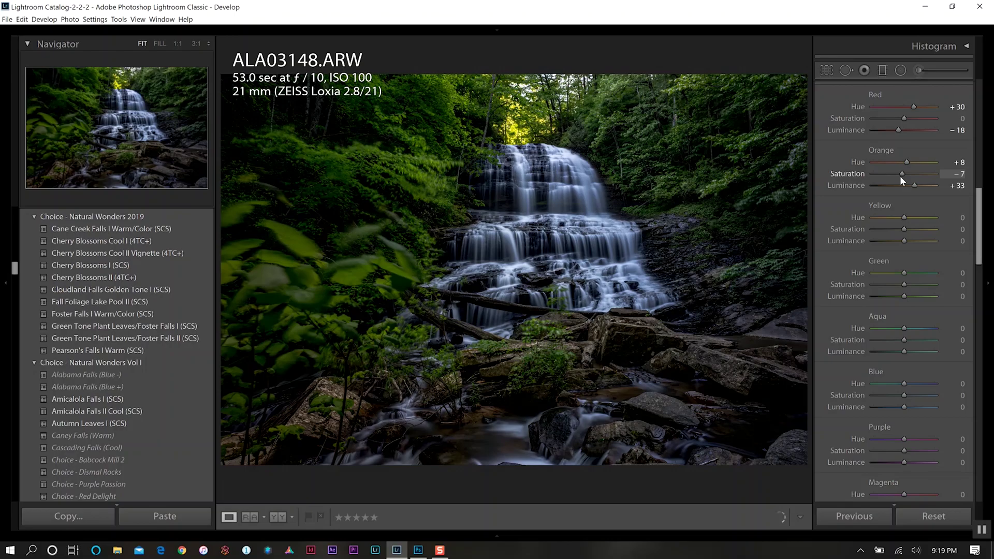
drag(900, 176, 899, 176)
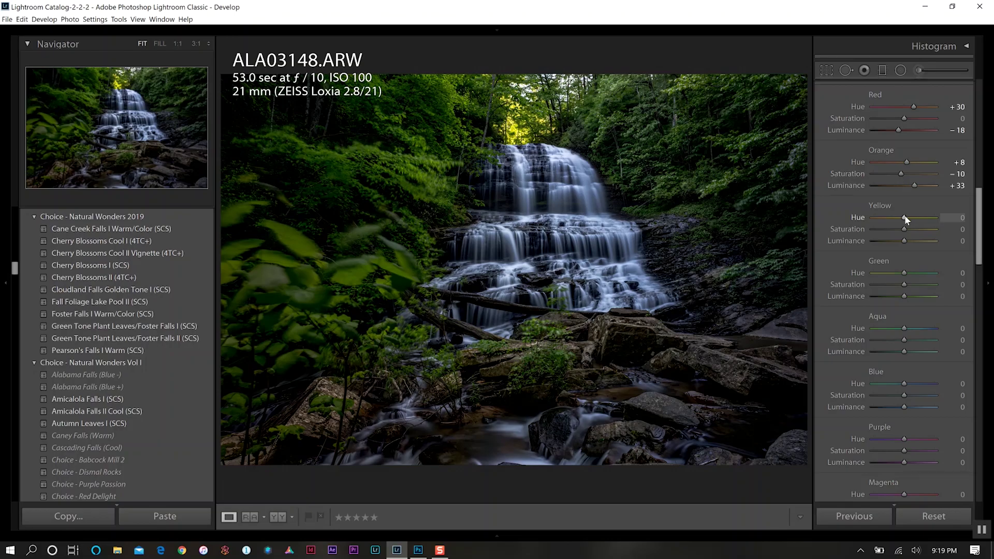
drag(903, 216, 875, 216)
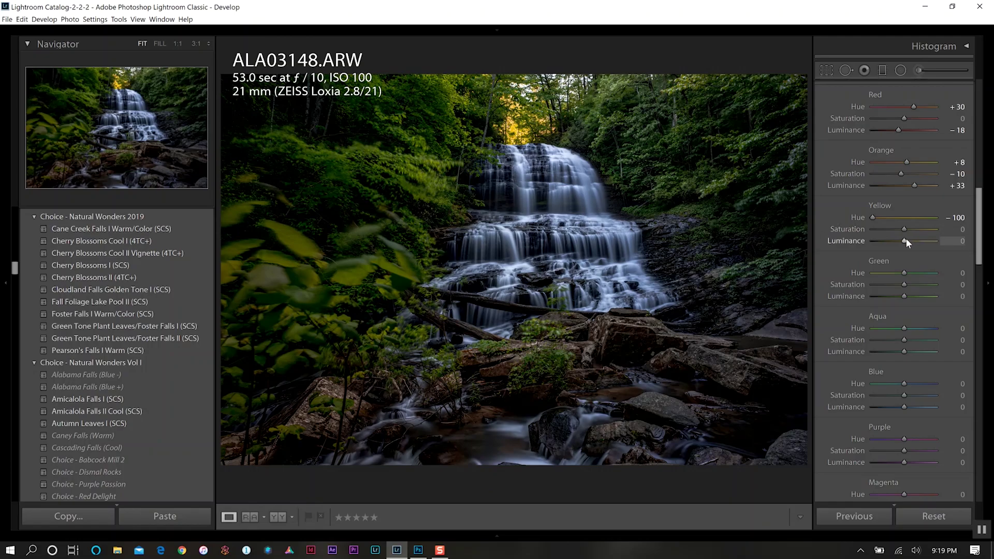
drag(905, 241, 911, 242)
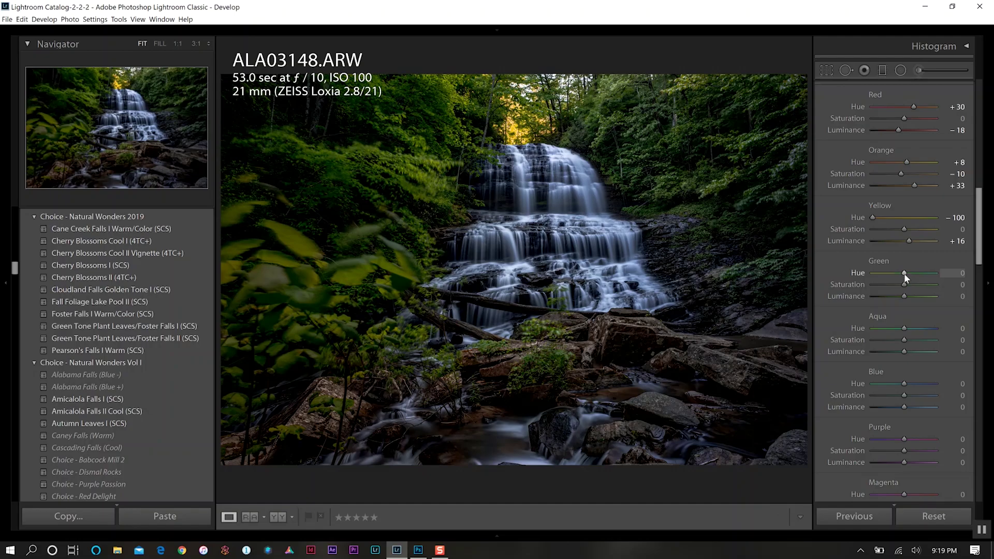
Set Green Hue -33, Saturation -21, Luminance +10, Blue Saturation -63, and Purple and Magenta Saturation -100
drag(903, 273, 895, 286)
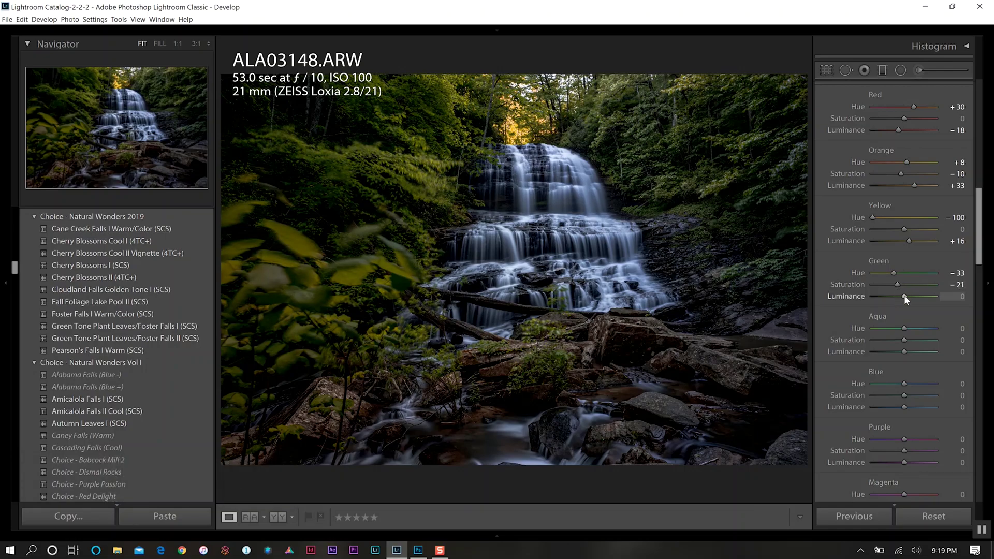
drag(905, 296, 907, 296)
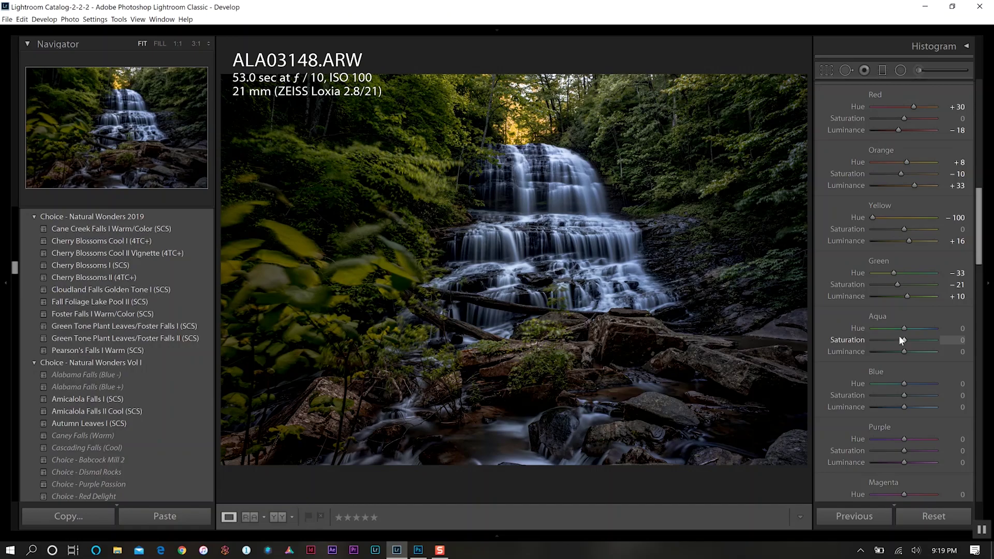
click(883, 394)
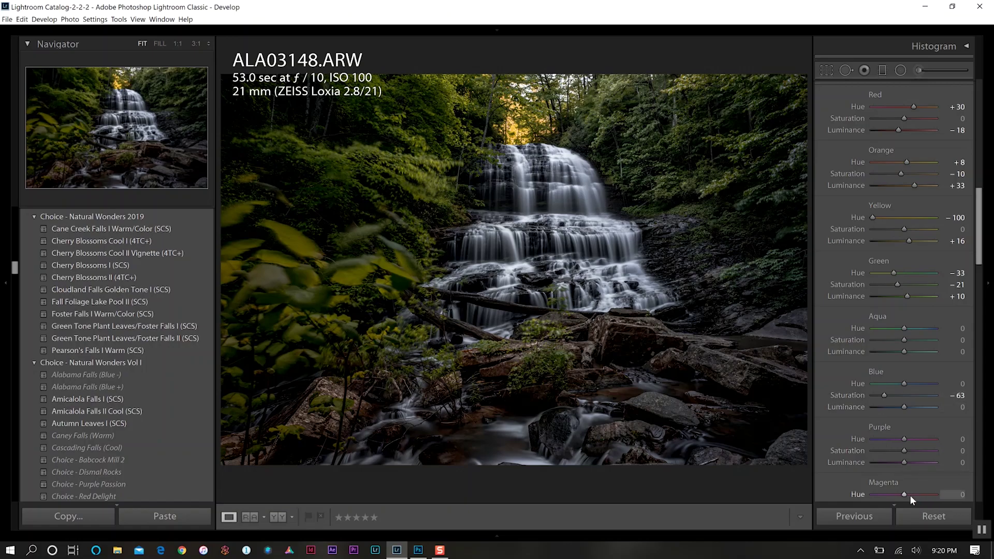
drag(881, 452, 873, 452)
drag(978, 254, 976, 267)
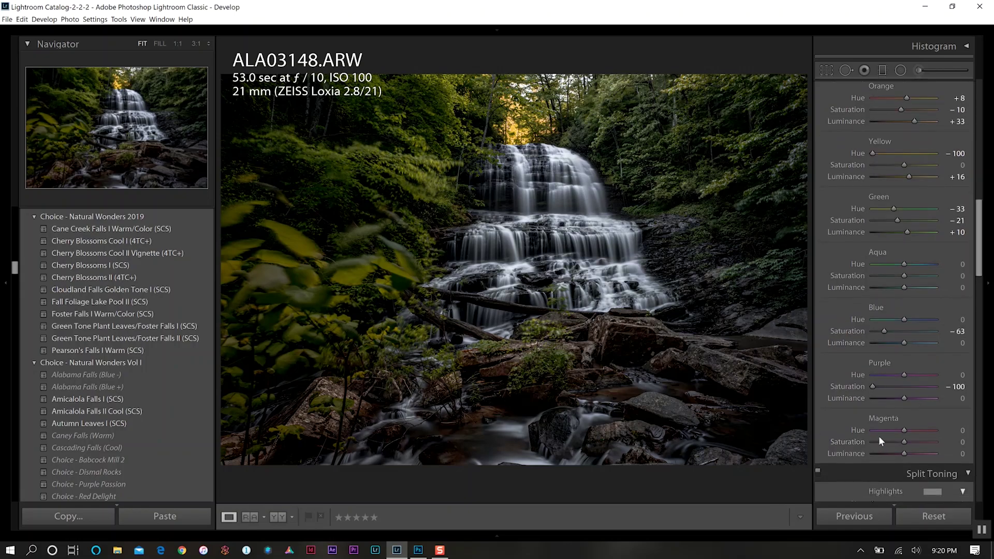
drag(879, 441, 872, 442)
drag(978, 263, 978, 305)
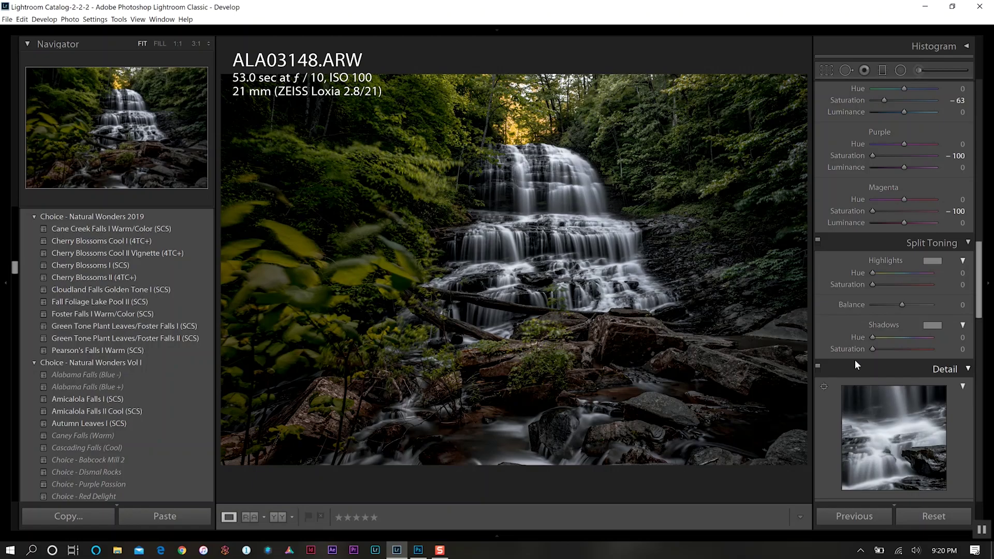
Give Split Toning shadows Hue 47 and Saturation 11, with Balance at -66
drag(874, 337, 881, 337)
drag(878, 350, 880, 350)
drag(903, 305, 884, 303)
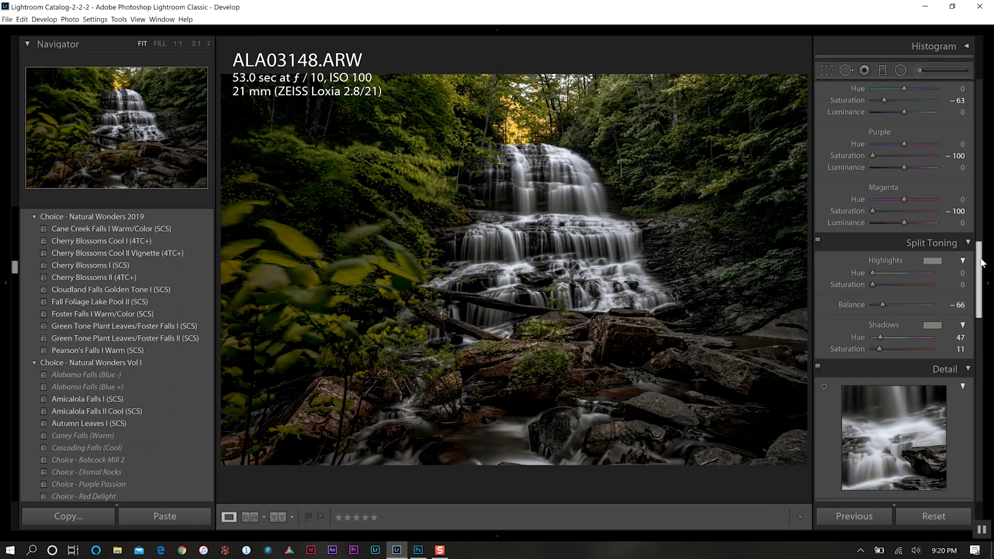
scroll(982, 267, down, 3)
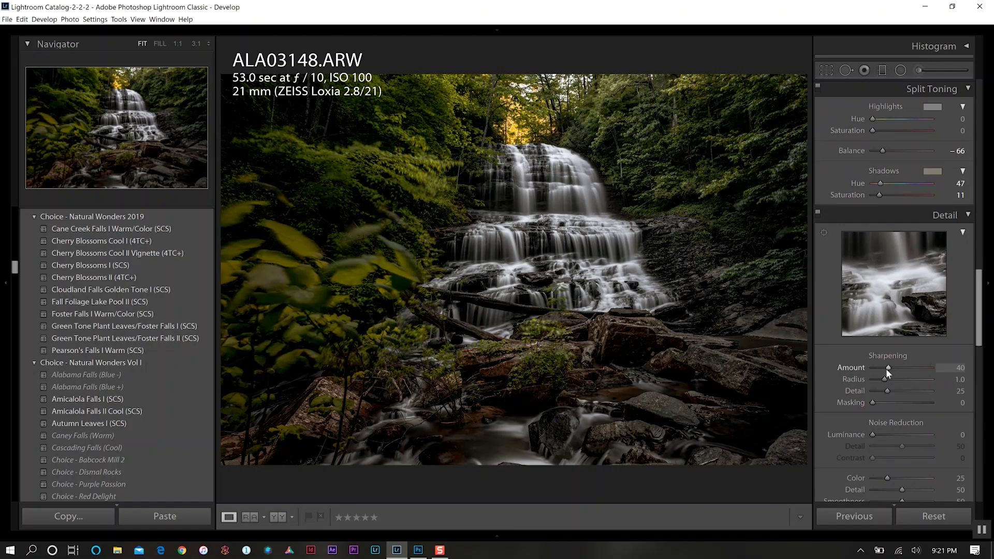
Inspect the photo's detail at 1:1 and raise the sharpening amount to 82
click(637, 269)
drag(637, 237, 535, 355)
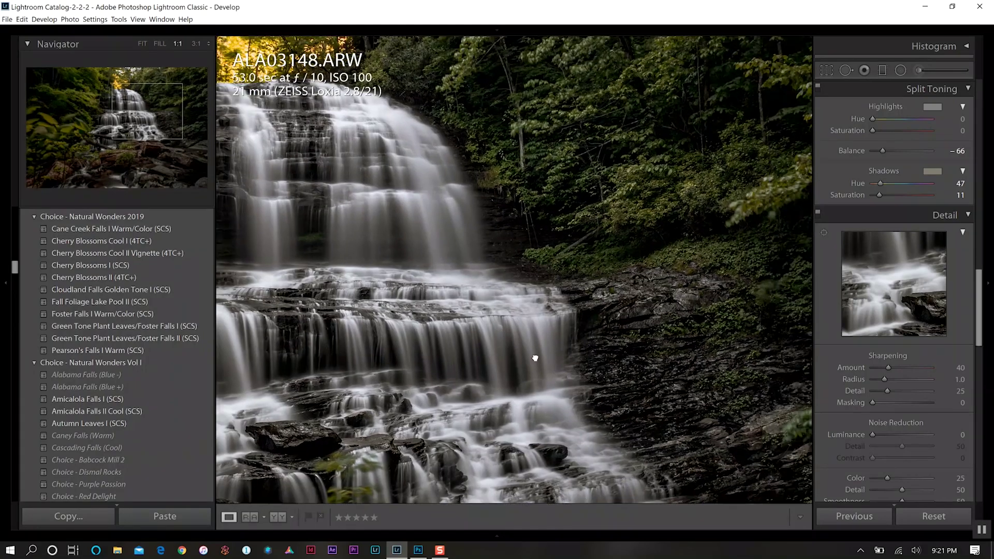
drag(657, 250, 554, 138)
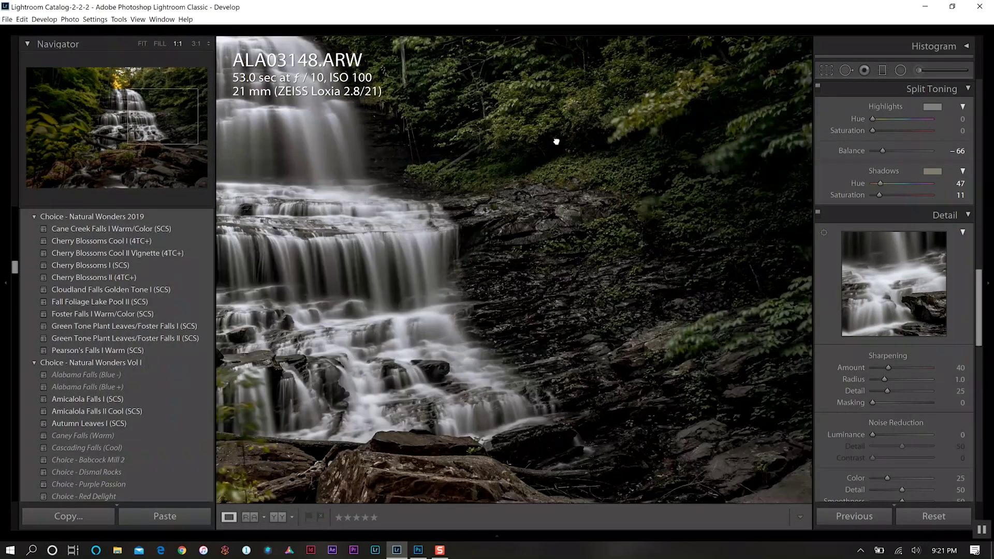
drag(595, 359, 681, 160)
drag(540, 252, 706, 274)
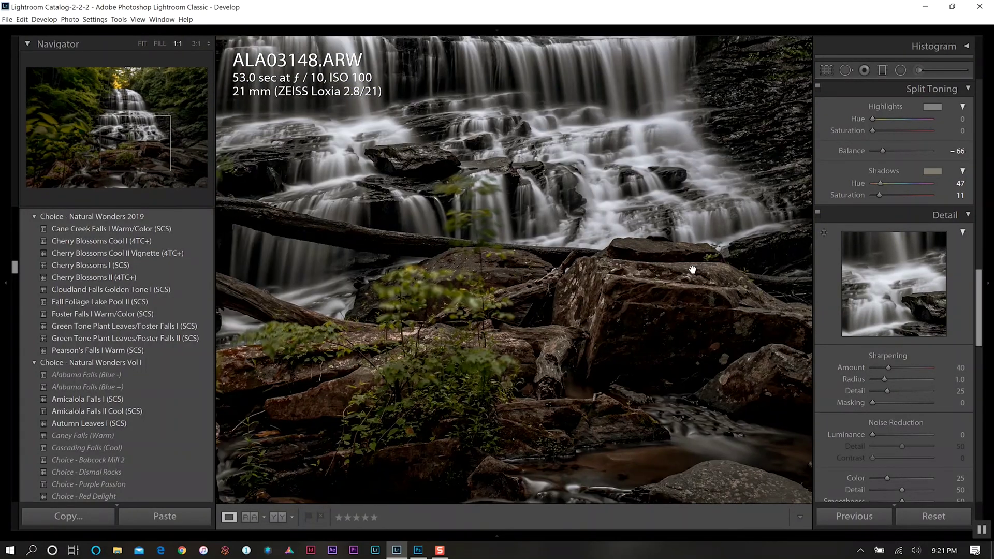
drag(896, 366, 905, 368)
click(690, 284)
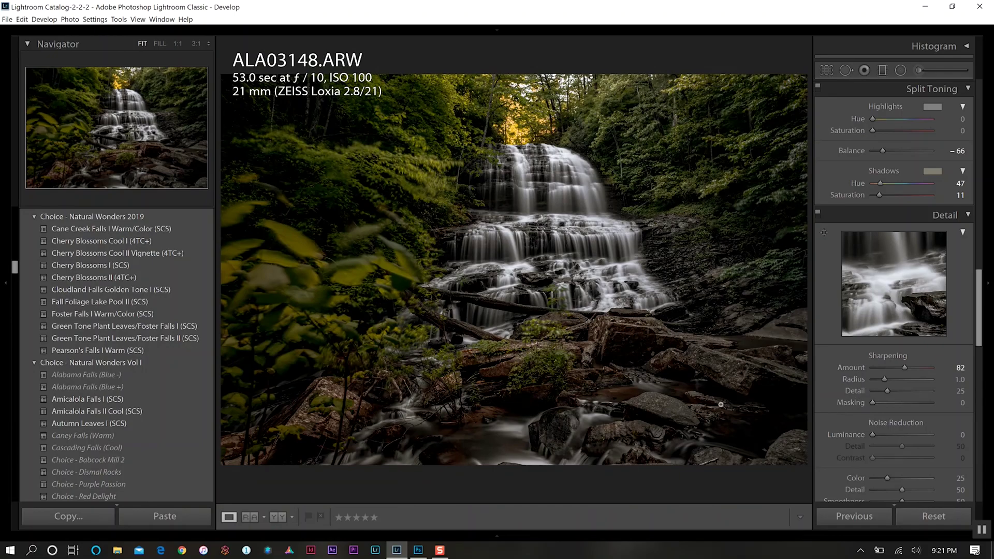
Set luminance noise reduction to 19 and apply the Zeiss Loxia 2.8/21 lens profile
drag(872, 434, 884, 435)
scroll(878, 422, down, 5)
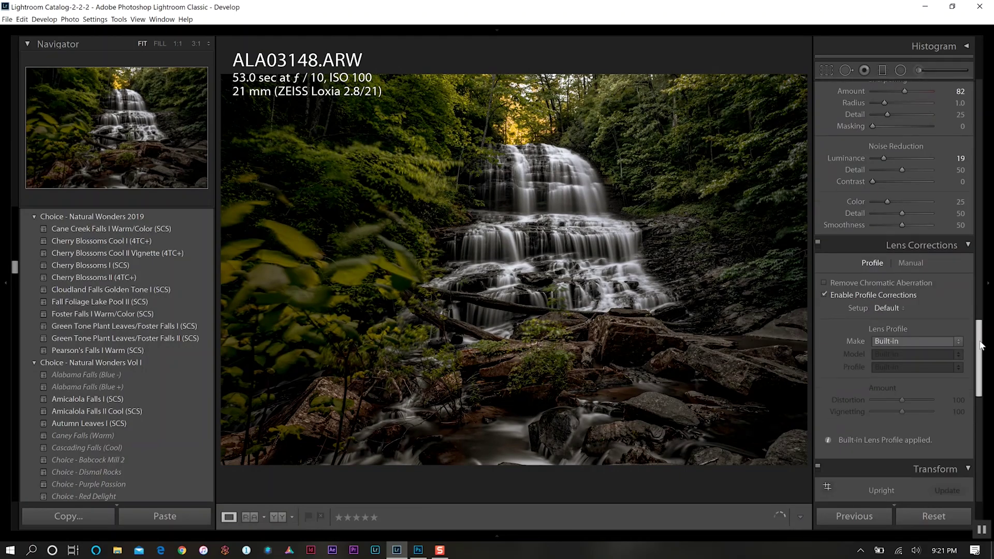
scroll(982, 346, down, 2)
click(904, 282)
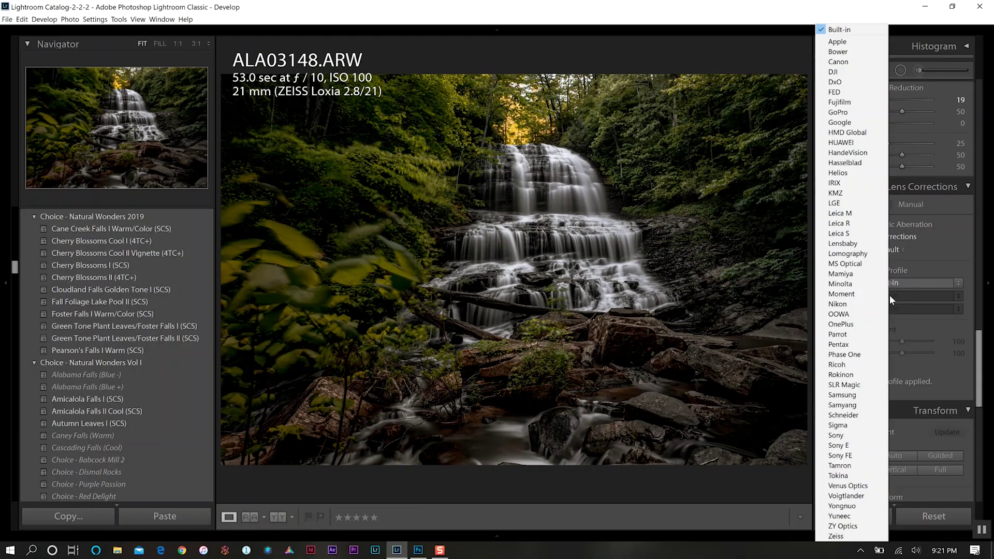
click(849, 536)
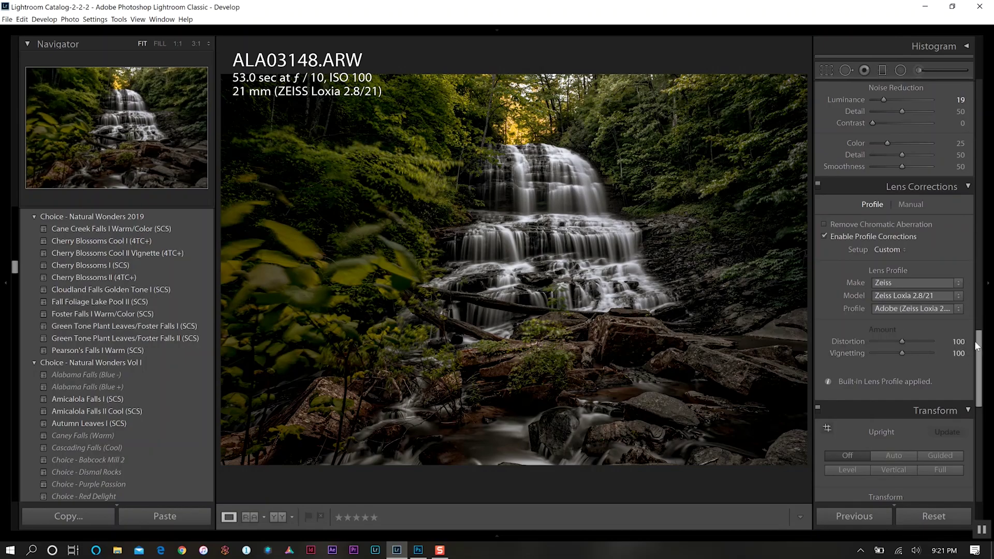
scroll(977, 346, down, 15)
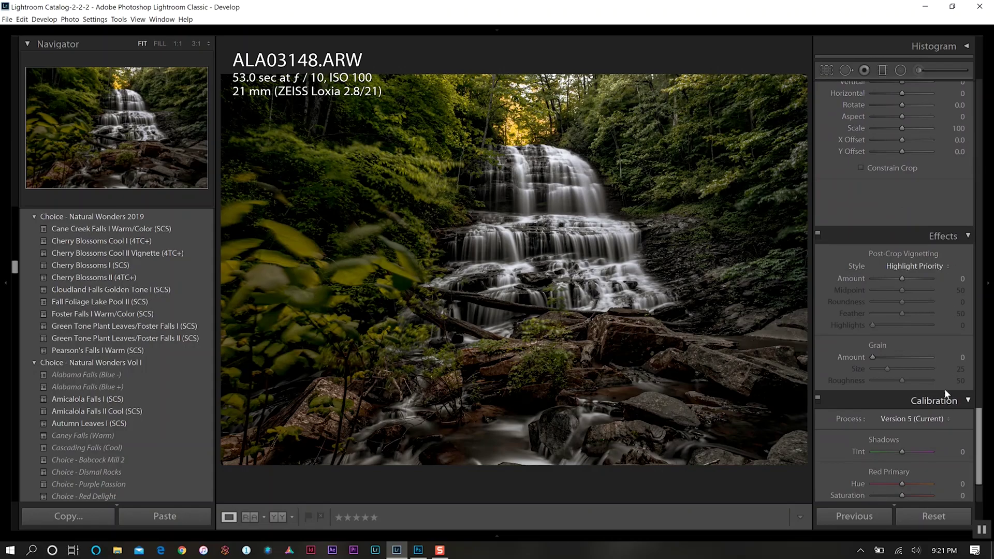
Add a post-crop vignette with Amount -40, Roundness -12, and Feather and Highlights at 100
drag(903, 279, 974, 318)
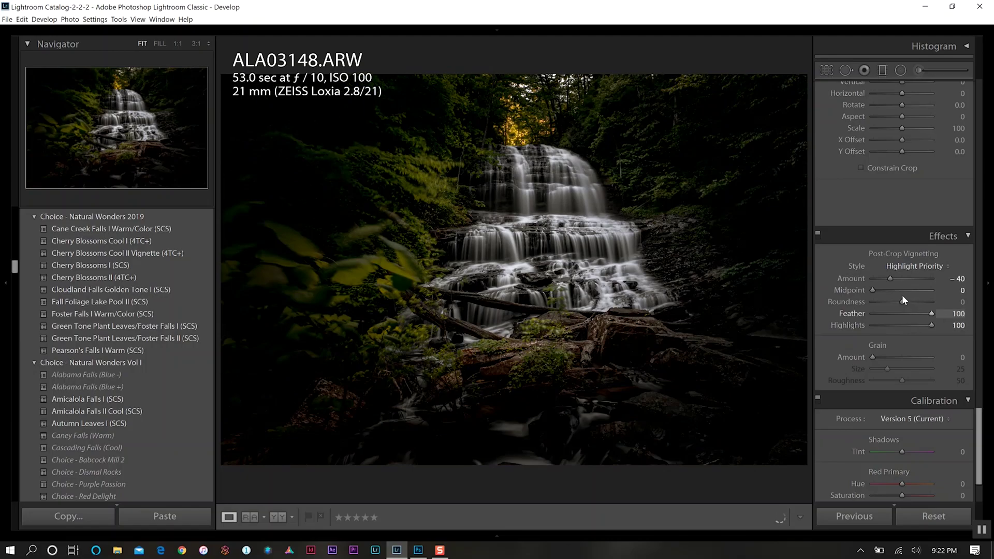
drag(902, 300, 899, 300)
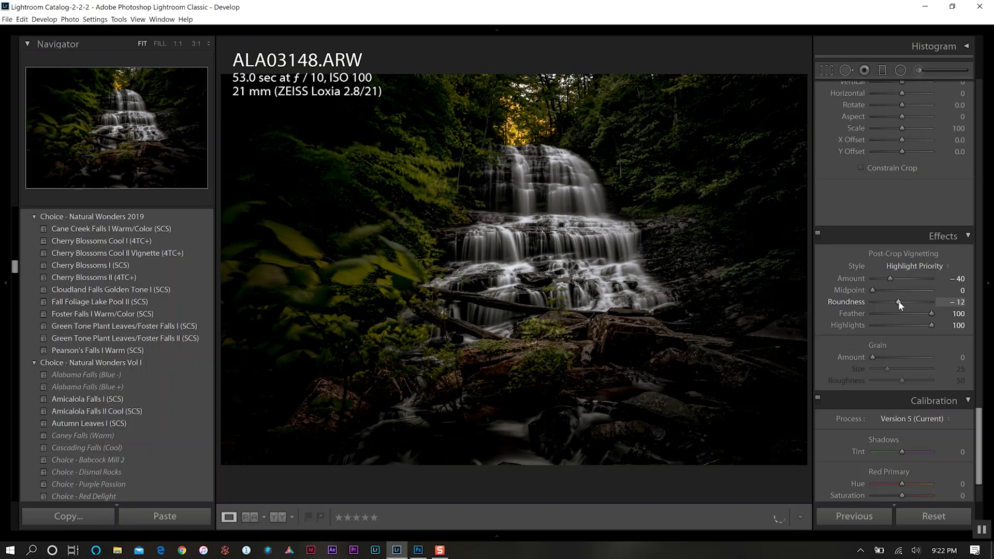
scroll(932, 357, down, 3)
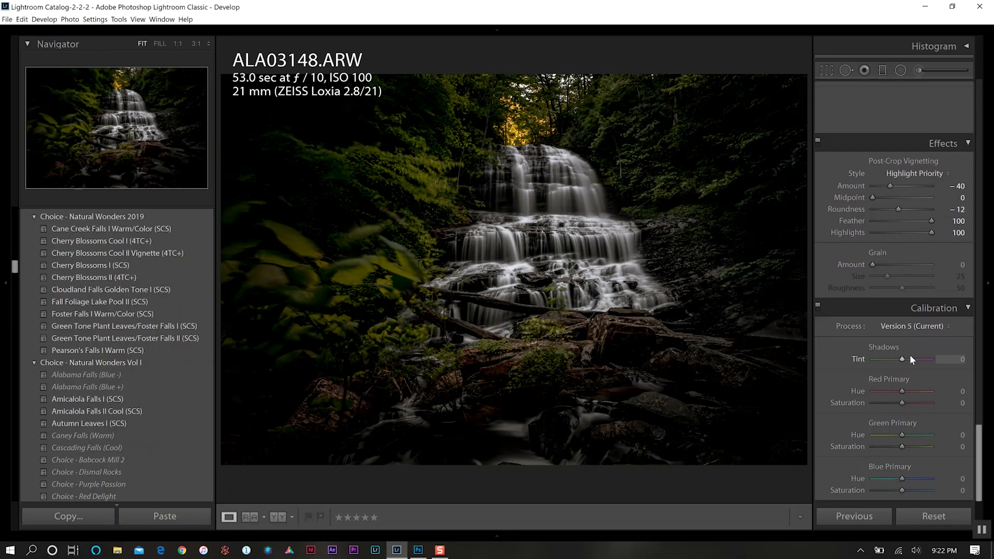
Set Calibration Red Primary Hue +22, Green Primary Hue +40, Blue Primary Hue -15 and Saturation -16
drag(903, 392, 908, 393)
drag(902, 434, 914, 433)
drag(904, 477, 900, 477)
drag(902, 491, 897, 490)
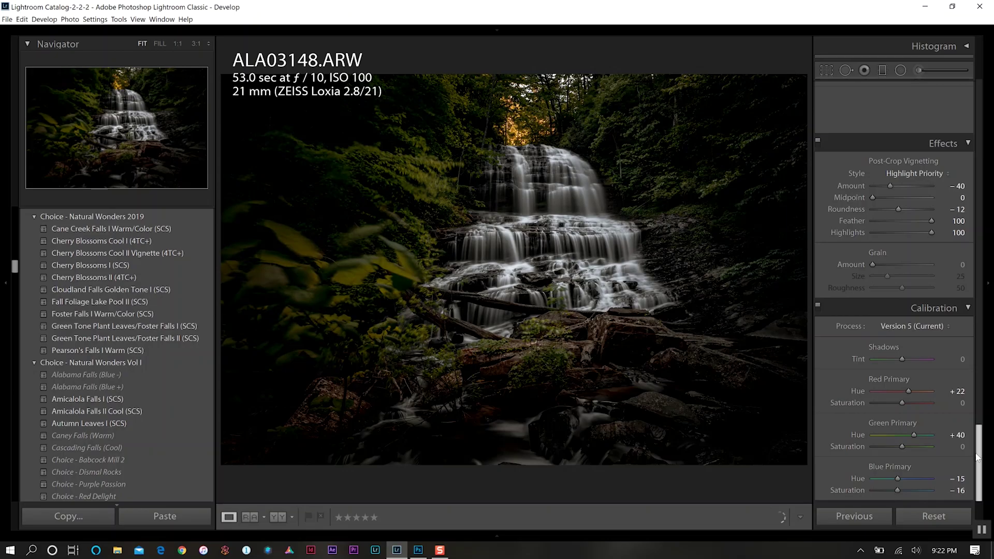
drag(980, 465, 979, 117)
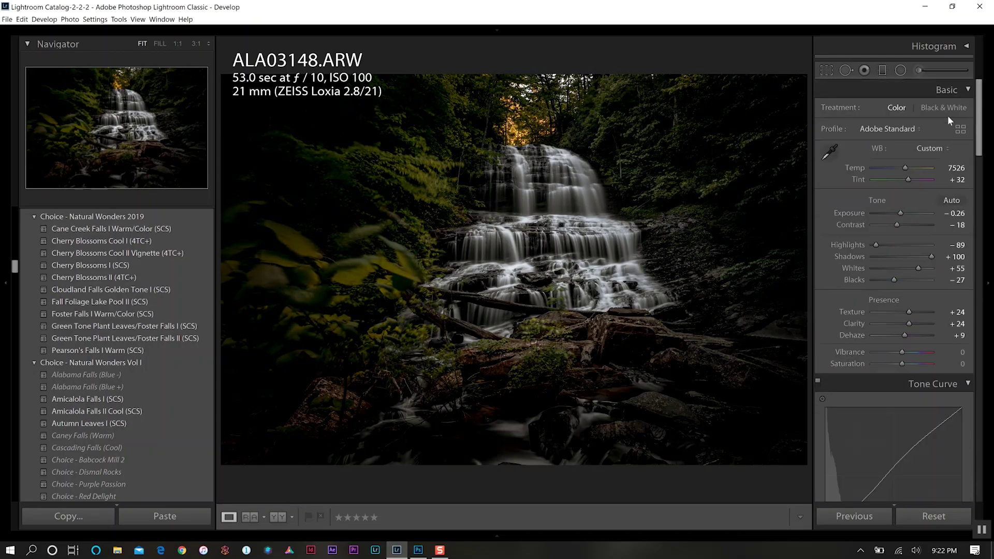
Draw a radial filter over the lower rocks and stream, setting Shadows 85 and Whites 48
click(901, 71)
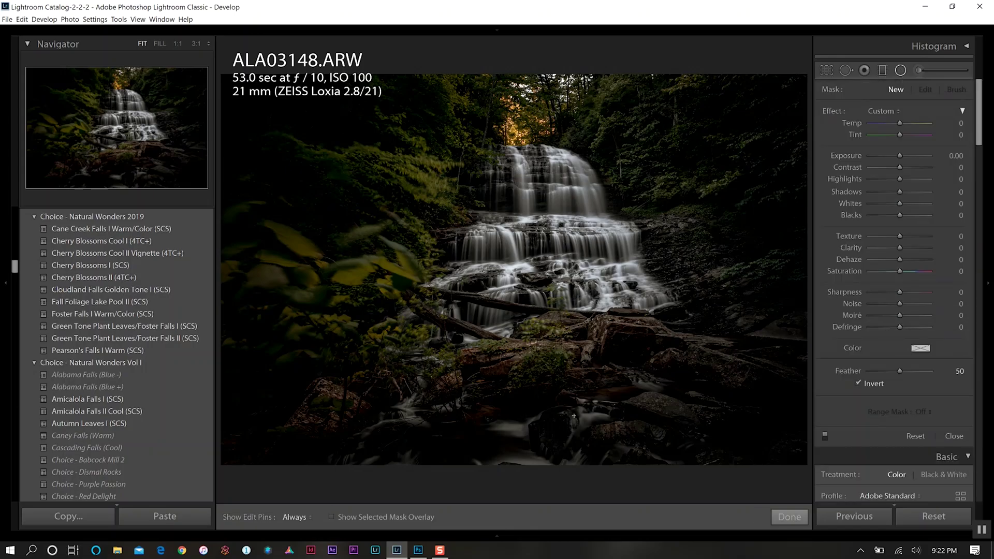
drag(495, 387, 909, 493)
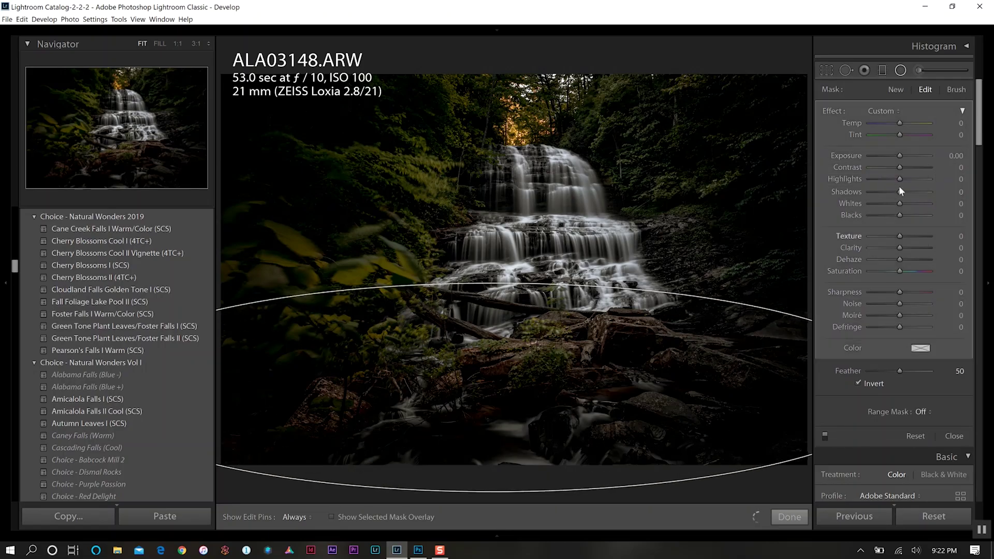
drag(921, 191, 925, 190)
drag(903, 203, 913, 205)
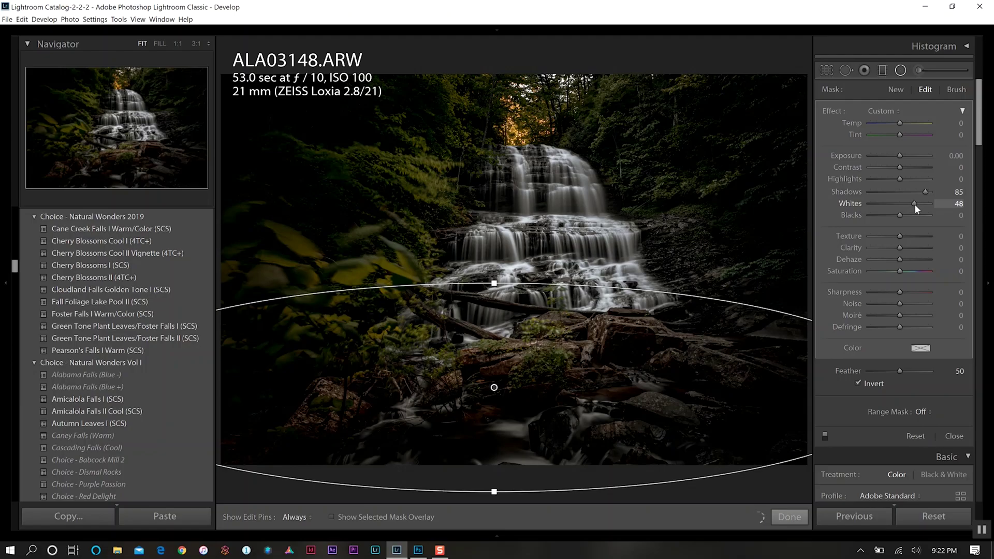
Finish the radial filter and ease the Post-Crop Vignetting Amount from -40 to -34
key(shift+m)
scroll(979, 365, down, 15)
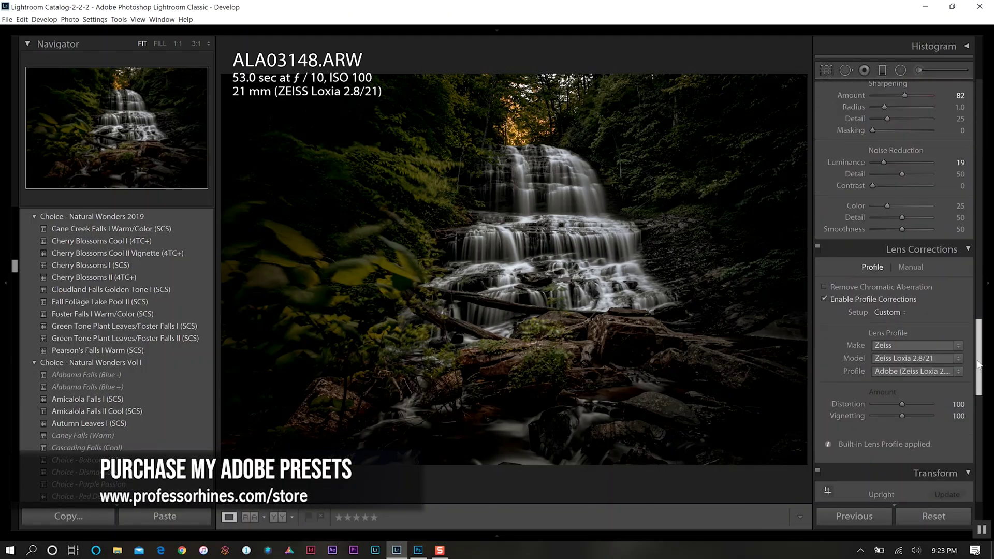
scroll(979, 365, down, 20)
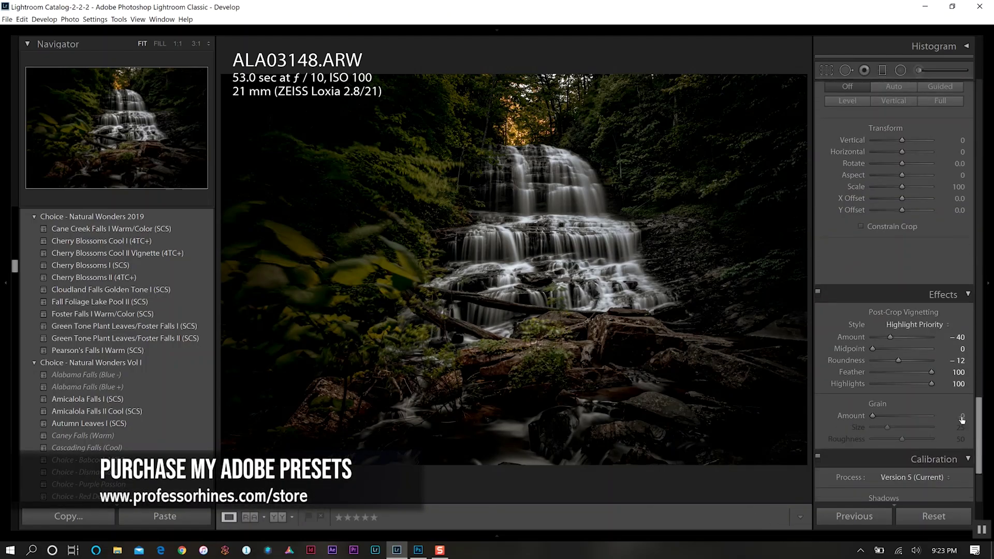
click(890, 338)
drag(891, 337, 892, 338)
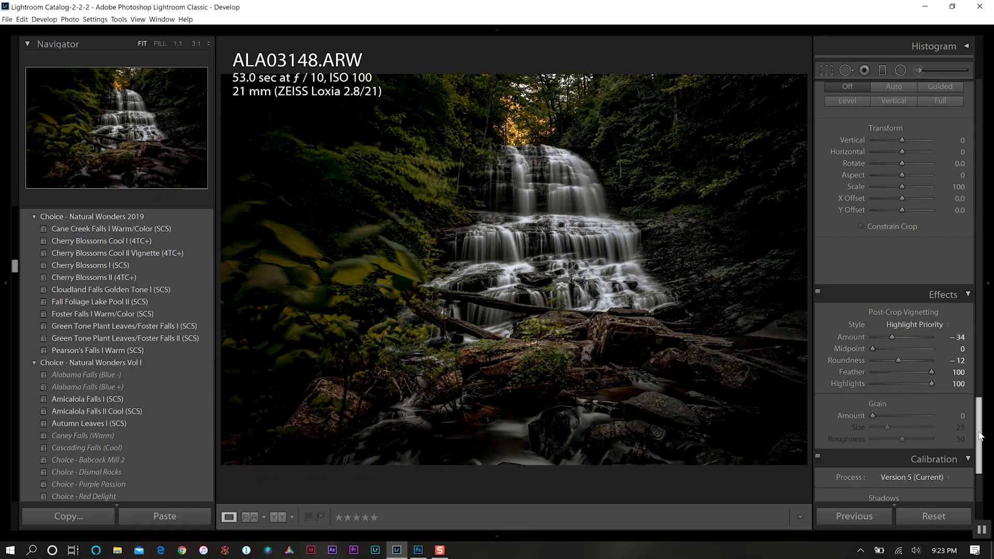
scroll(822, 192, up, 15)
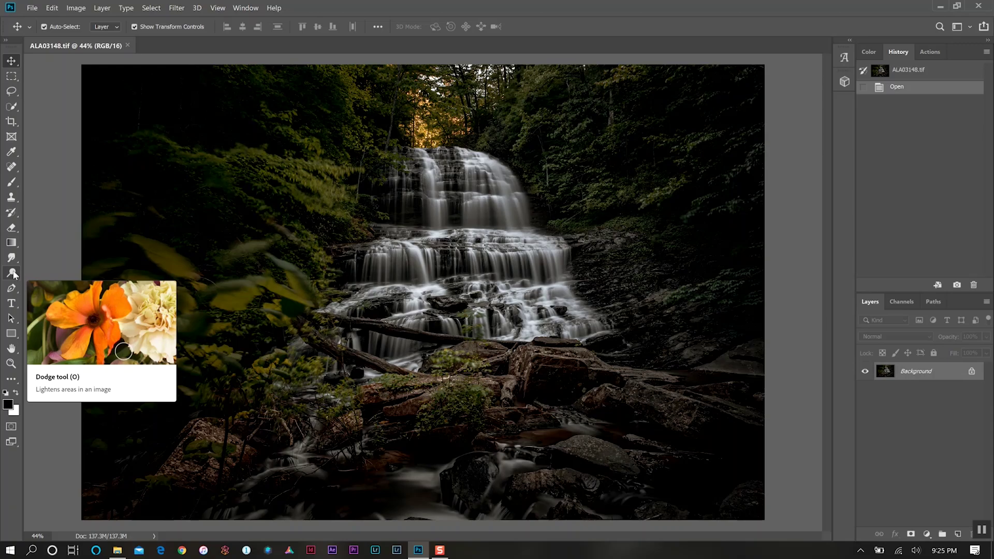
Use the Dodge tool limited to Highlights to brighten the waterfall
click(11, 273)
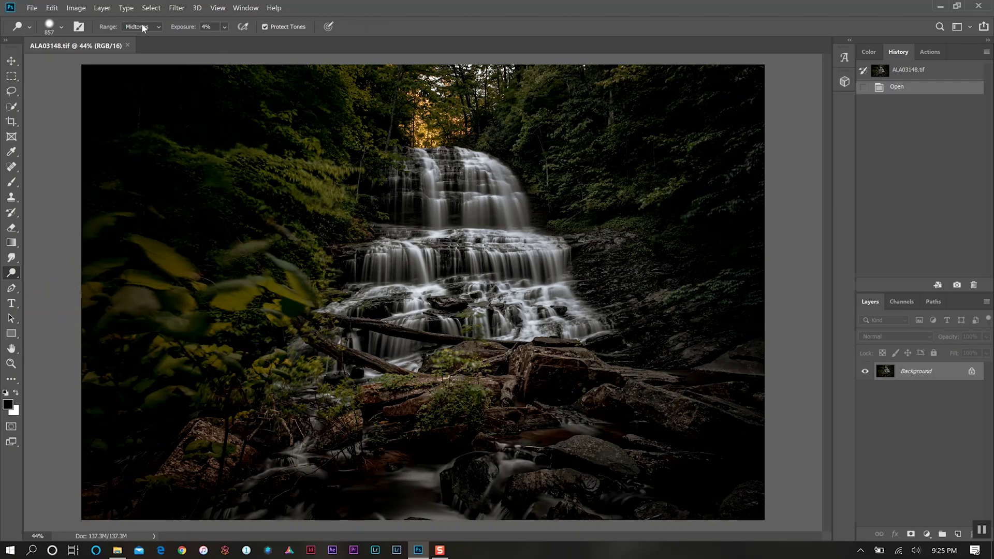
click(154, 29)
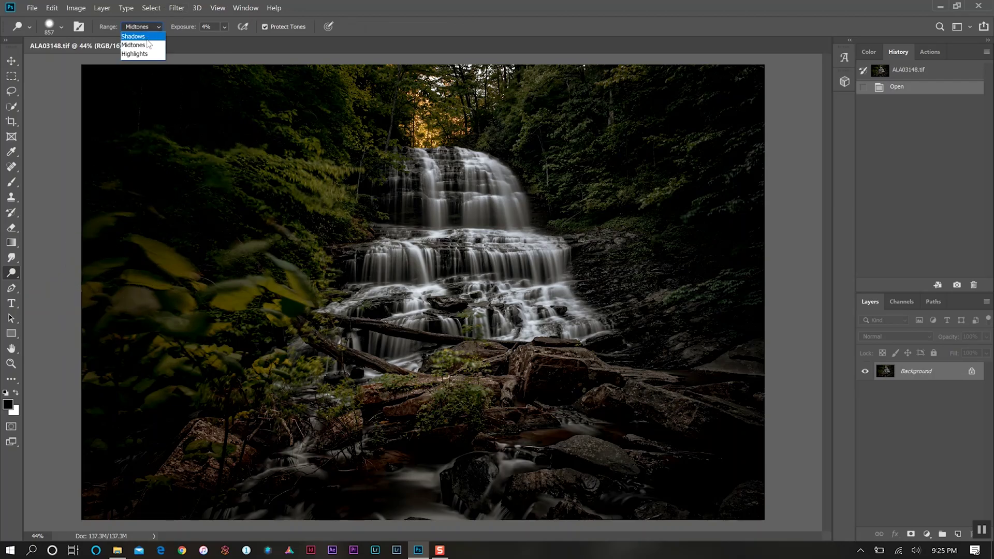
click(135, 54)
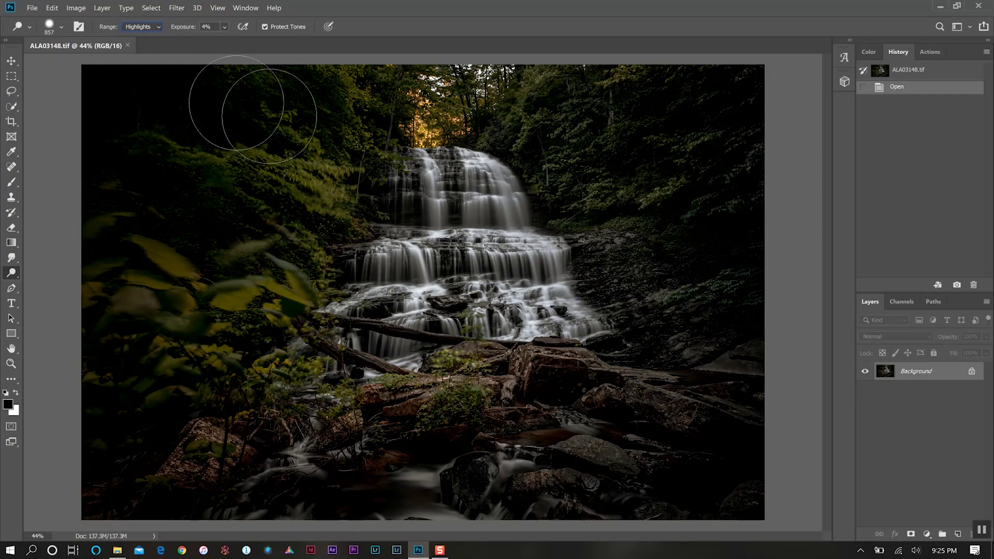
mouse_move(441, 216)
mouse_down()
mouse_move(456, 222)
mouse_move(440, 290)
mouse_up()
click(360, 367)
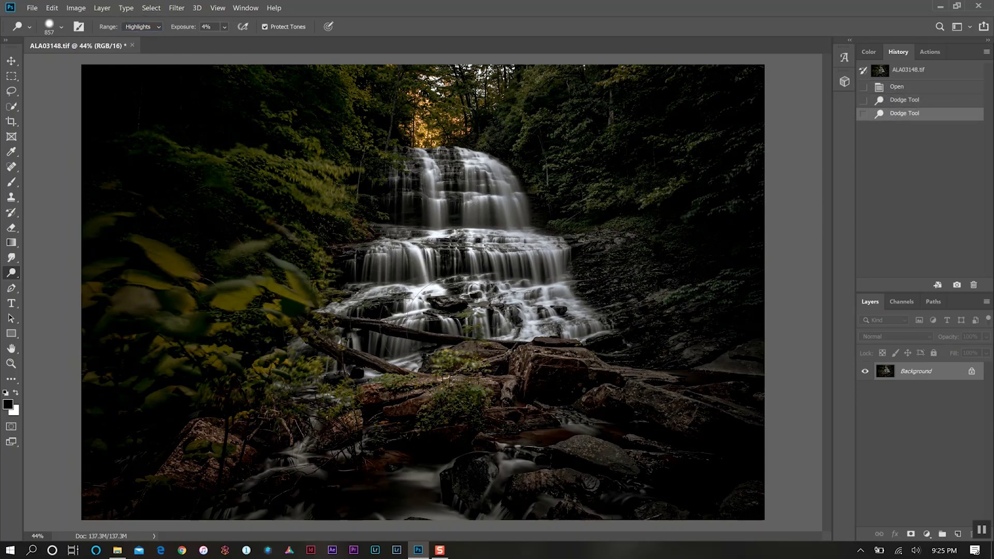
drag(571, 206, 733, 252)
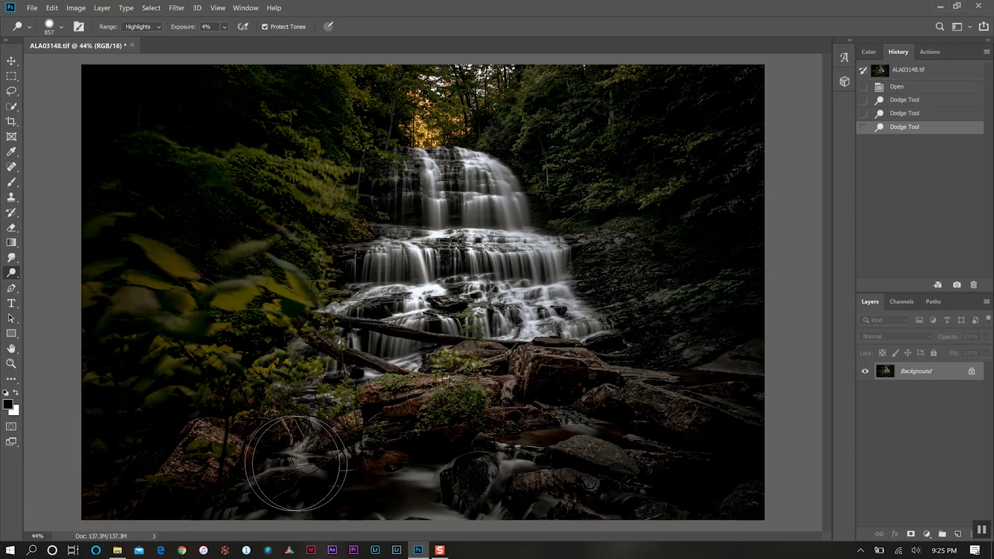
Dodge the highlights on the lower rocks and stream
drag(333, 477, 373, 482)
mouse_move(511, 471)
mouse_down()
mouse_move(595, 421)
mouse_move(565, 446)
mouse_up()
mouse_move(455, 486)
mouse_down()
mouse_move(421, 477)
mouse_move(363, 430)
mouse_move(293, 456)
mouse_move(269, 492)
mouse_up()
click(151, 30)
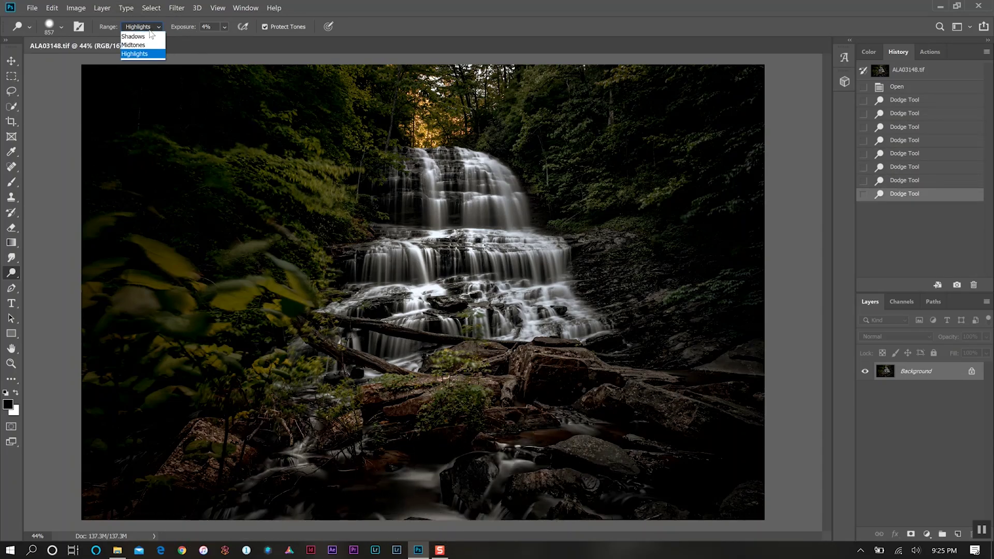
Switch dodging to Midtones and brighten the waterfall, lower stream and rocks
click(134, 45)
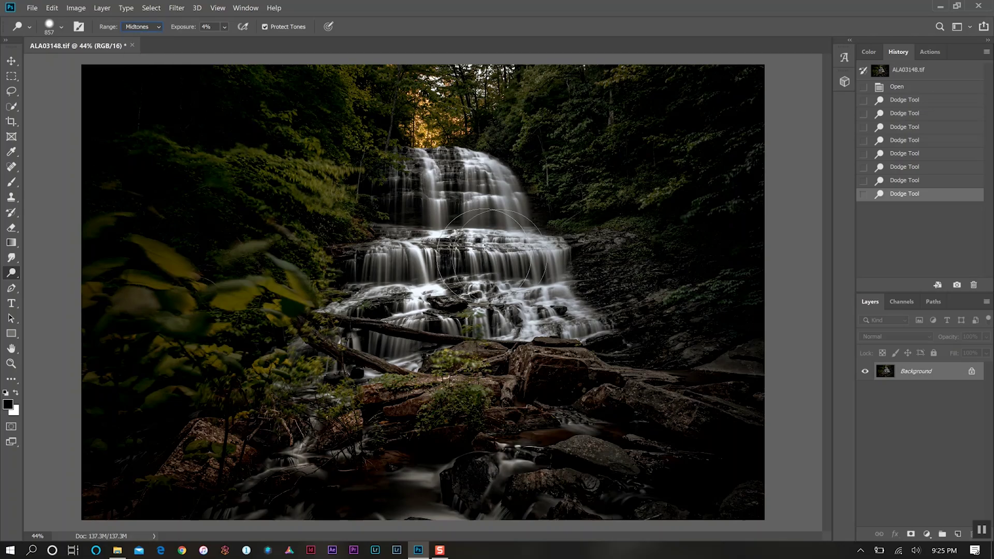
mouse_move(472, 176)
mouse_down()
mouse_move(546, 228)
mouse_move(518, 197)
mouse_move(591, 275)
mouse_move(533, 179)
mouse_move(588, 178)
mouse_move(499, 144)
mouse_move(574, 279)
mouse_move(404, 156)
mouse_move(378, 256)
mouse_move(352, 290)
mouse_up()
mouse_move(477, 262)
mouse_down()
mouse_move(350, 306)
mouse_move(453, 290)
mouse_move(496, 244)
mouse_move(516, 274)
mouse_up()
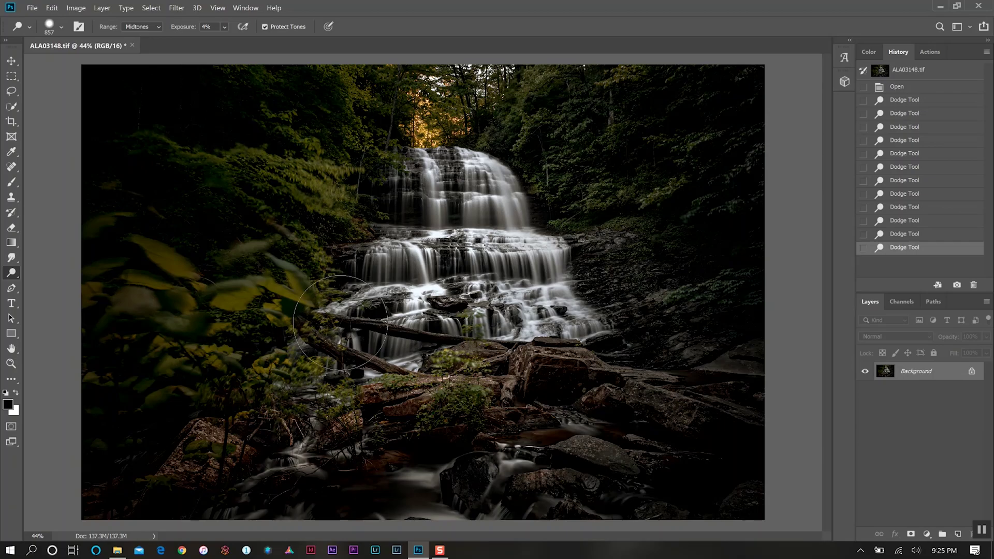
mouse_move(340, 323)
mouse_down()
mouse_move(565, 482)
mouse_move(308, 488)
mouse_up()
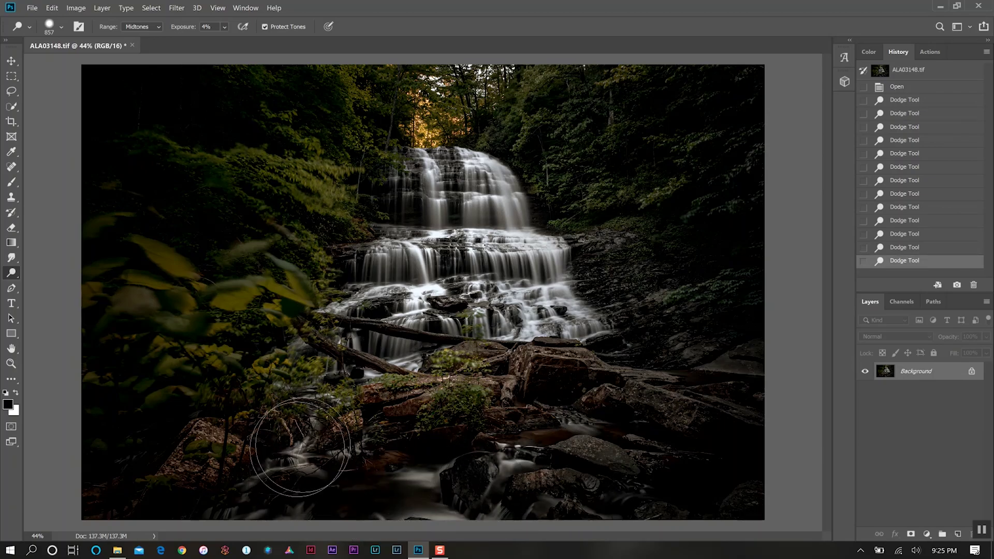
mouse_move(299, 447)
mouse_down()
mouse_move(289, 467)
mouse_move(362, 468)
mouse_up()
mouse_move(532, 477)
mouse_down()
mouse_move(580, 427)
mouse_move(572, 435)
mouse_move(596, 474)
mouse_move(632, 425)
mouse_up()
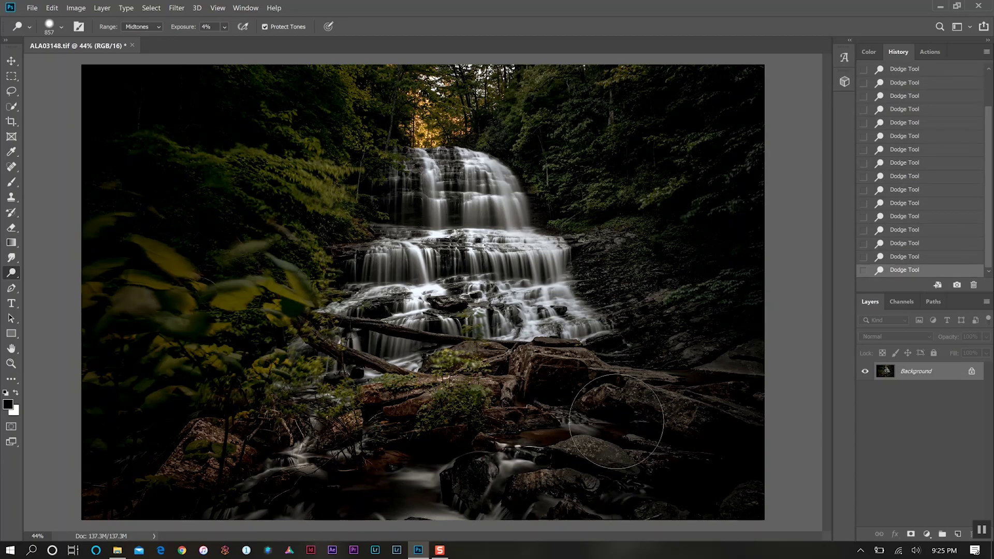
mouse_move(617, 421)
mouse_down()
mouse_move(596, 414)
mouse_move(580, 425)
mouse_move(590, 450)
mouse_up()
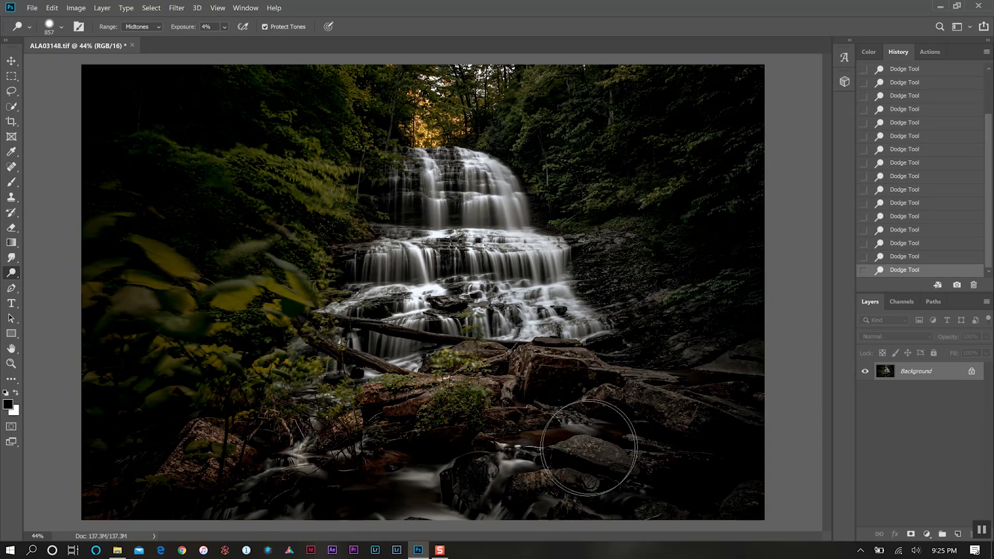
Set the dodge range to Shadows with a 1257 px brush
click(142, 26)
click(134, 37)
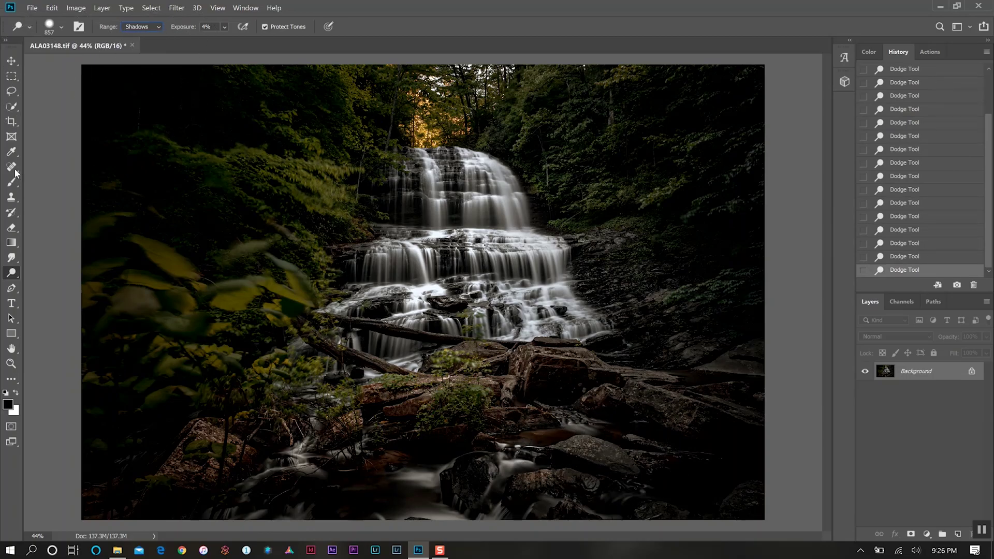
click(51, 33)
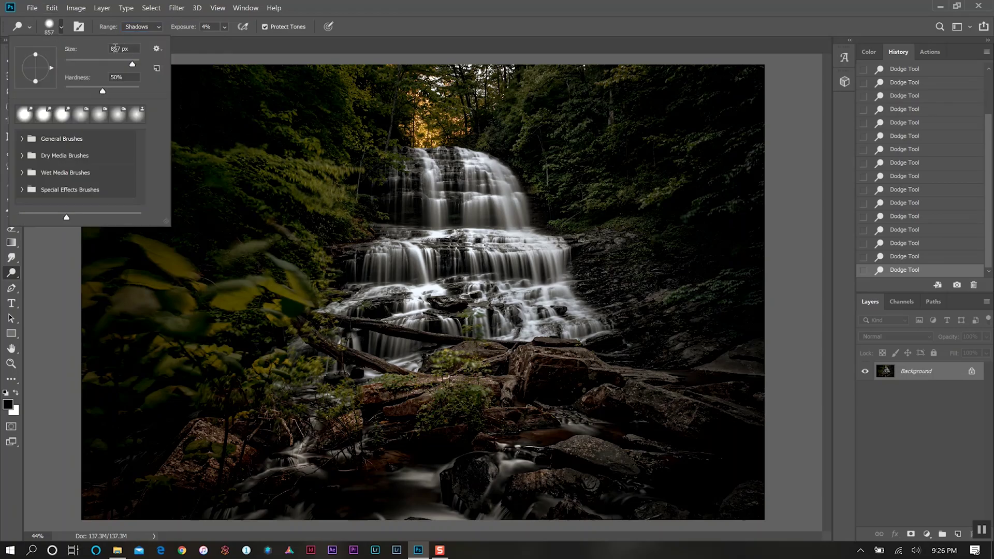
text(1257)
key(Return)
Lighten the shadows across the left foliage, lower stream and rocks with broad strokes
mouse_move(135, 249)
mouse_down()
mouse_move(111, 344)
mouse_move(197, 228)
mouse_up()
mouse_move(310, 487)
mouse_down()
mouse_move(710, 188)
mouse_move(761, 493)
mouse_move(666, 477)
mouse_up()
mouse_move(538, 505)
mouse_down()
mouse_move(318, 509)
mouse_move(326, 449)
mouse_move(99, 517)
mouse_move(200, 398)
mouse_move(183, 240)
mouse_move(113, 380)
mouse_move(212, 175)
mouse_move(232, 86)
mouse_move(175, 203)
mouse_move(27, 244)
mouse_move(199, 429)
mouse_move(483, 455)
mouse_move(751, 463)
mouse_move(667, 437)
mouse_move(586, 475)
mouse_move(556, 442)
mouse_move(452, 403)
mouse_up()
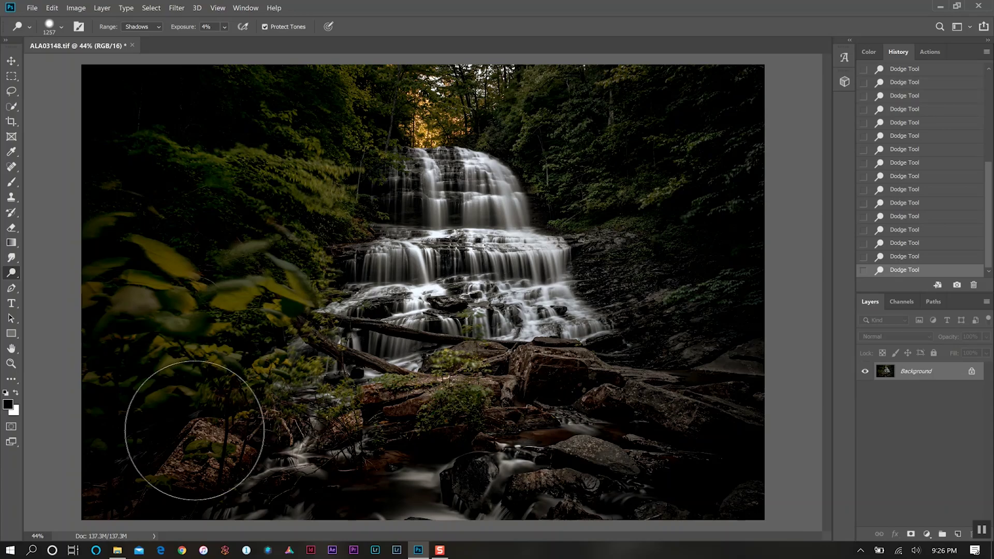
drag(240, 455, 332, 463)
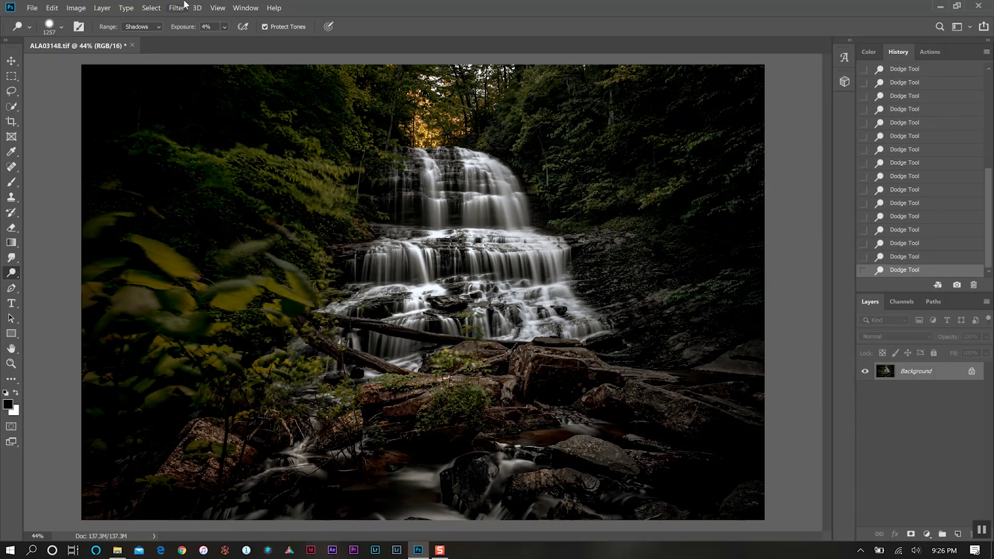
Render a lens flare centred at the top of the falls at 97% brightness
click(11, 62)
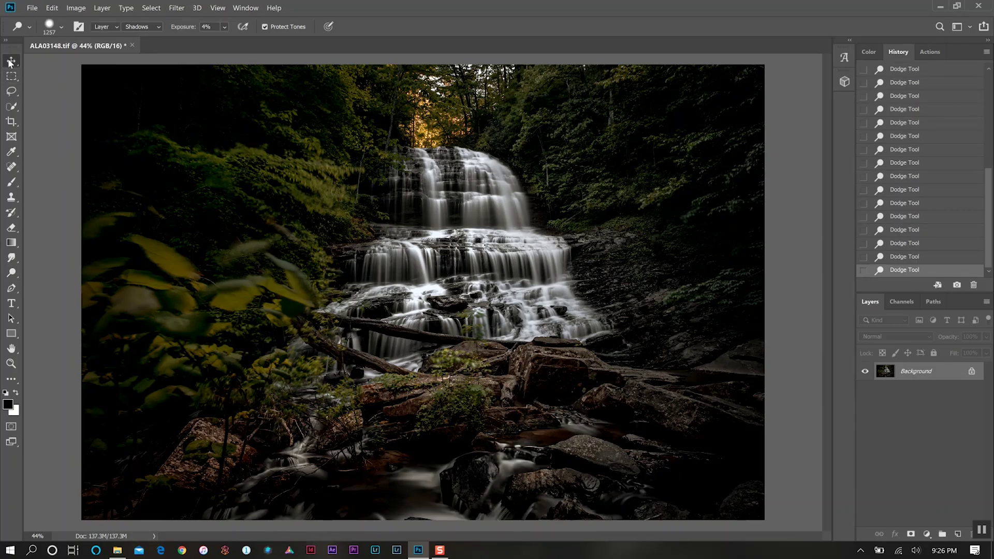
click(176, 7)
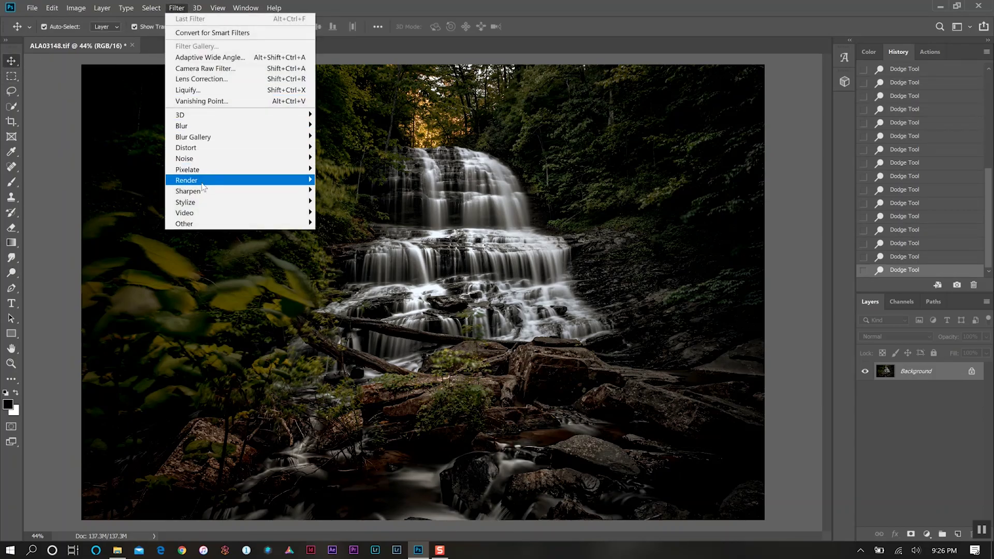
mouse_move(202, 181)
click(353, 249)
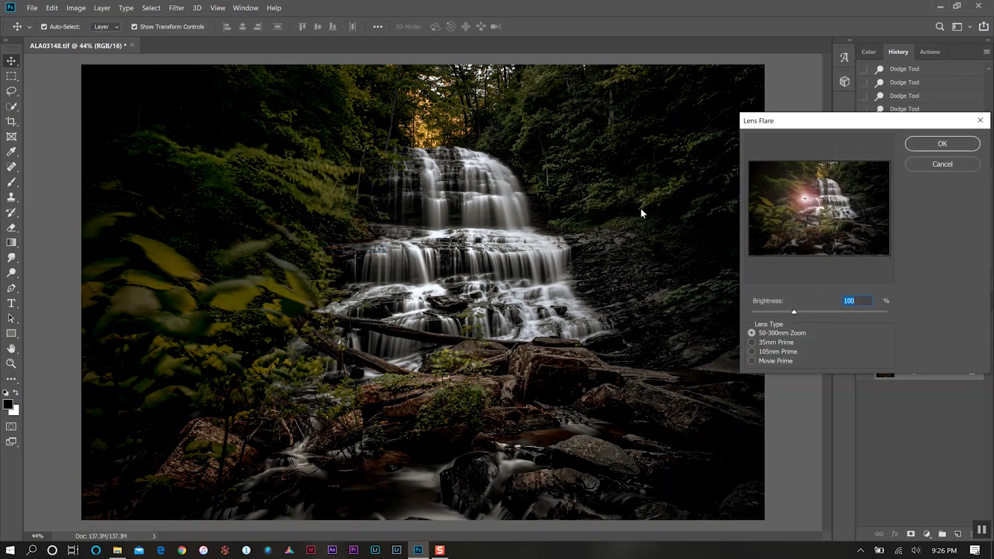
drag(809, 207, 830, 166)
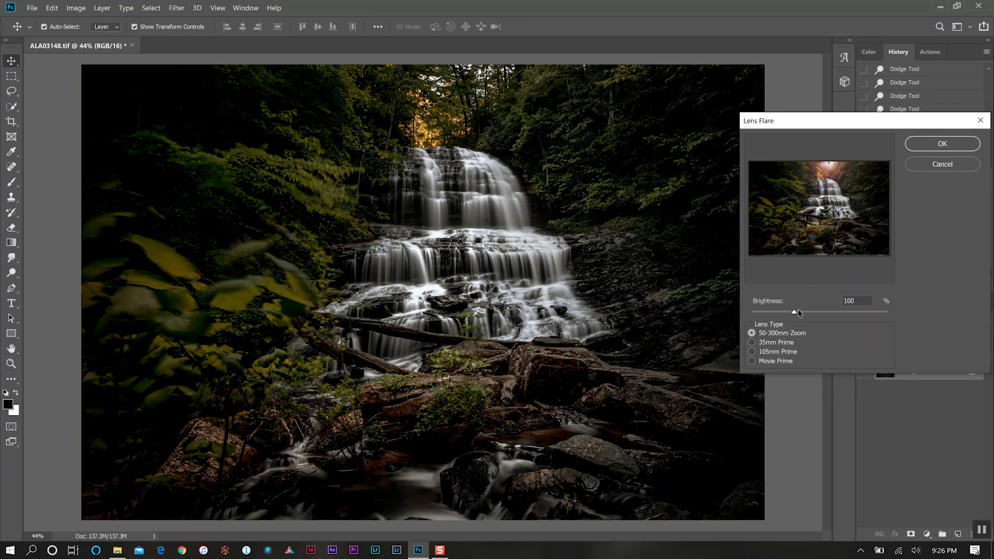
click(795, 312)
drag(794, 312, 792, 311)
click(936, 146)
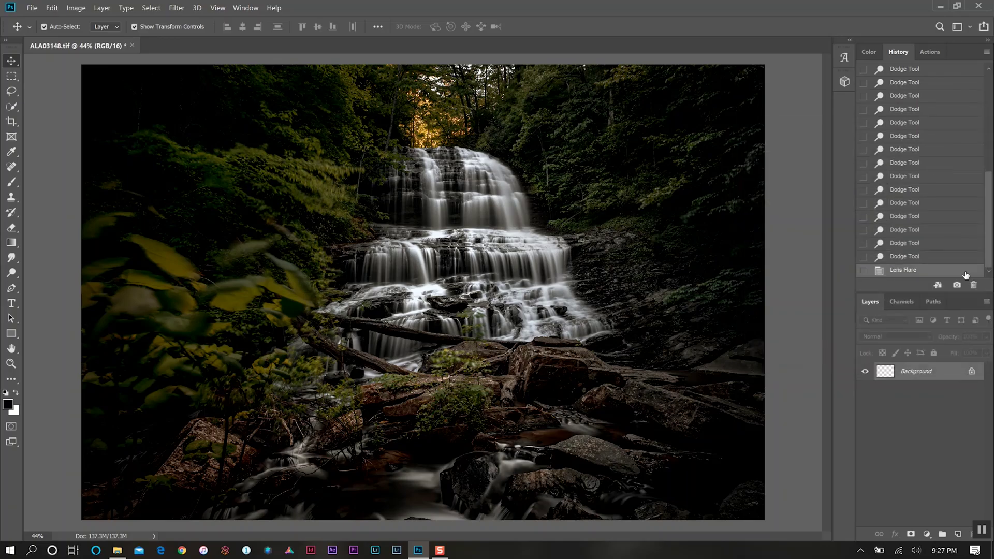
Undo the lens flare and add a black solid-colour fill layer named Color Fill 1
click(52, 7)
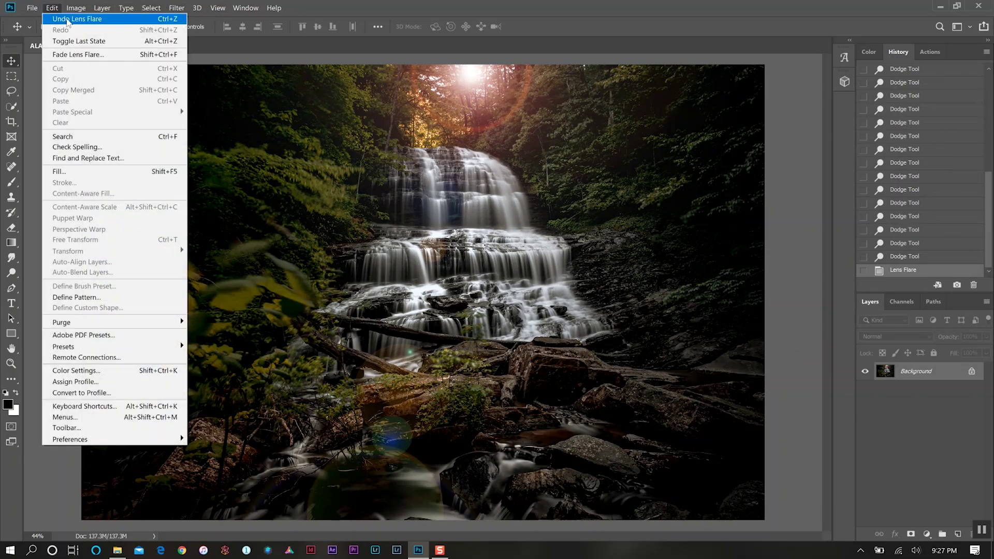
click(68, 21)
click(102, 9)
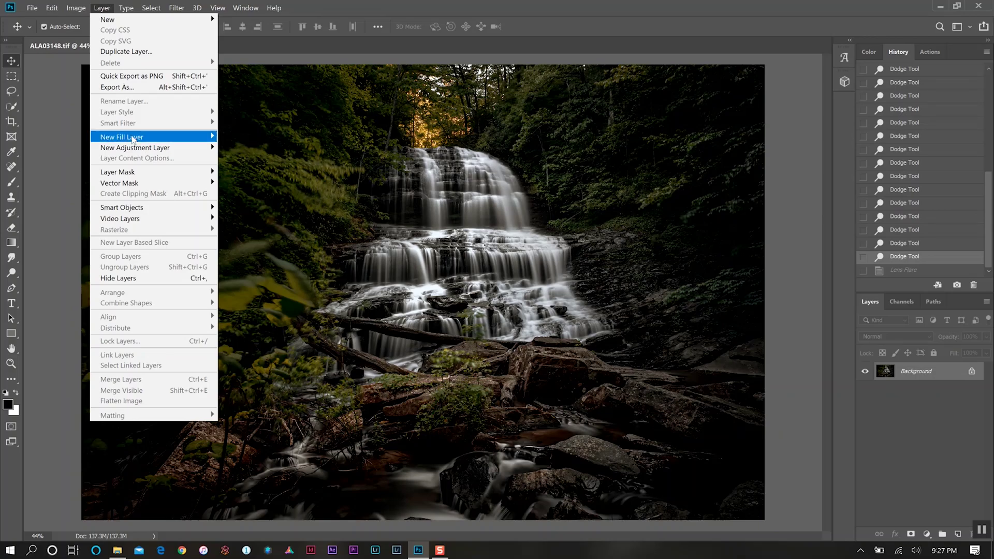
mouse_move(207, 137)
click(242, 136)
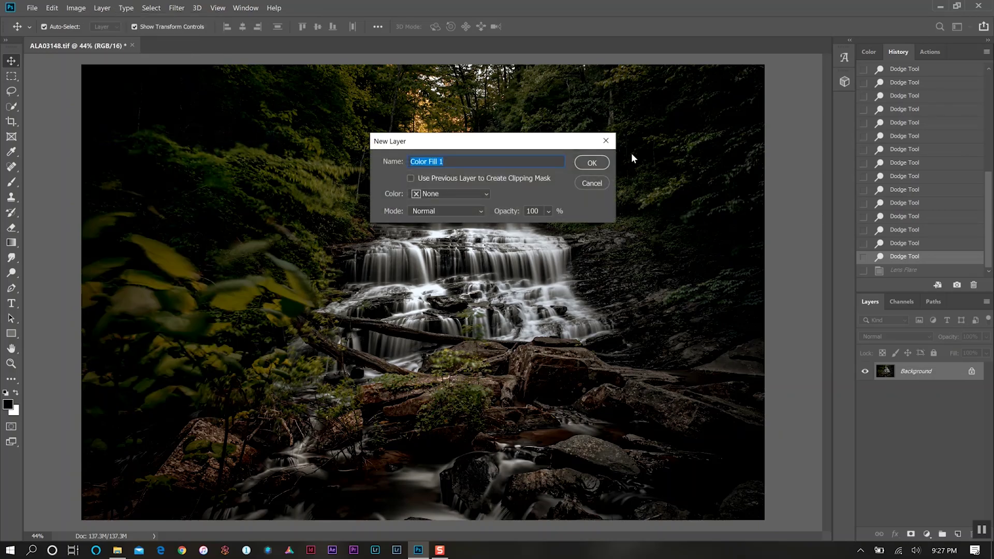
click(592, 164)
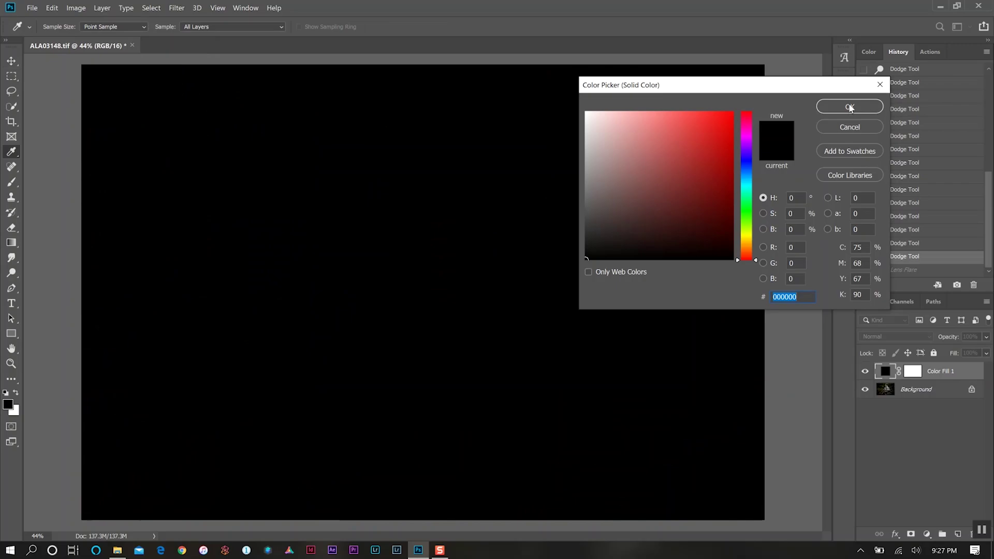
click(847, 106)
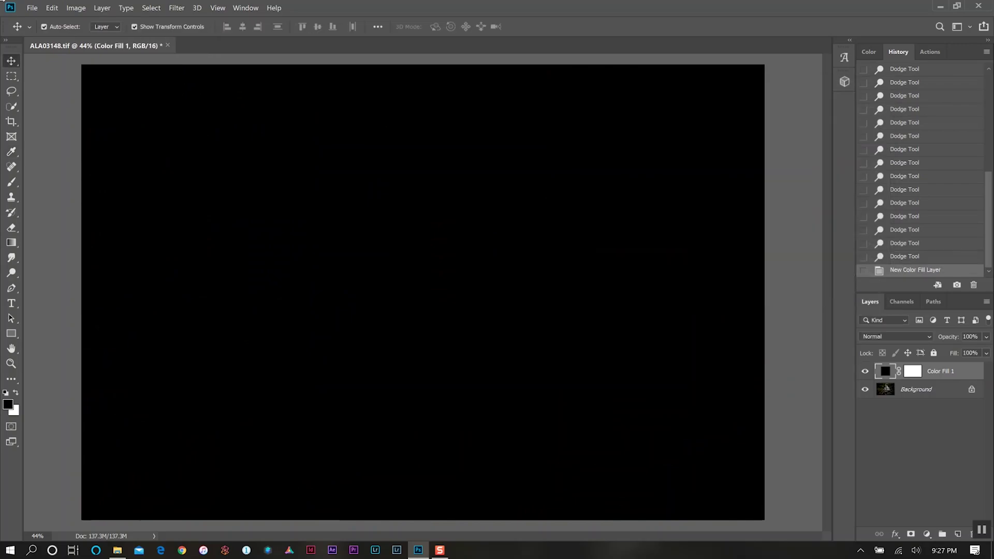
click(179, 9)
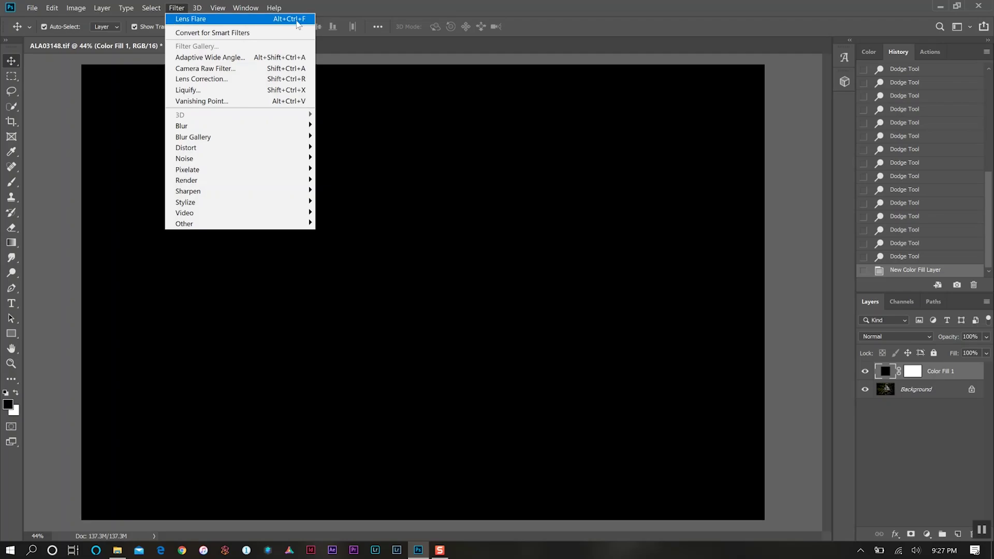
Repeat the lens flare on the black Color Fill 1 layer
key(Left)
key(Right)
click(188, 21)
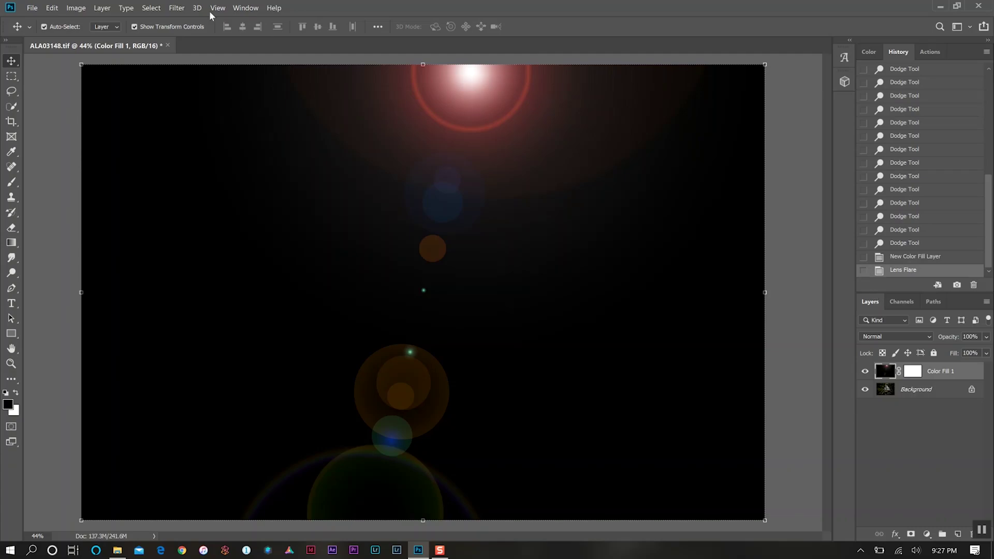
Soften the flare with a 57-pixel Gaussian blur
click(176, 8)
mouse_move(300, 126)
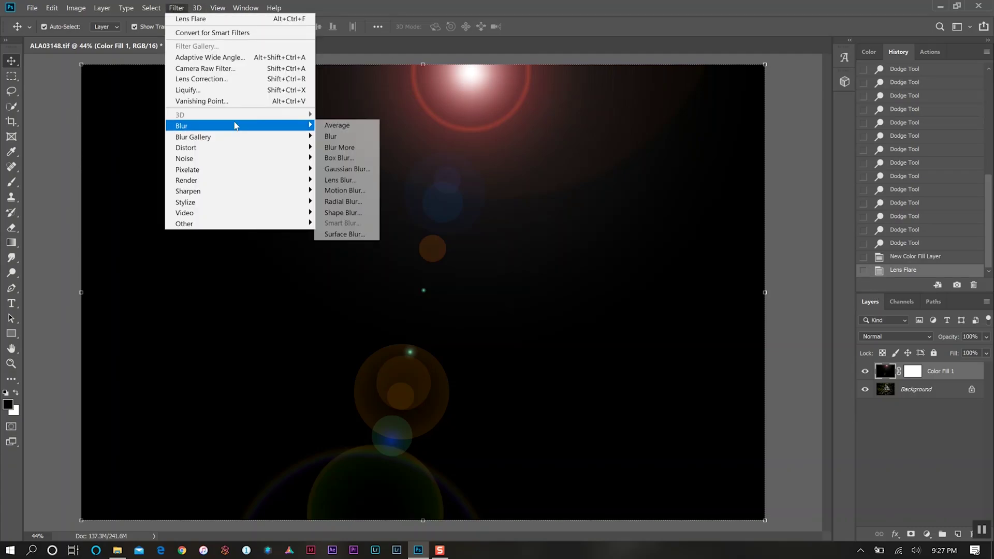
click(362, 173)
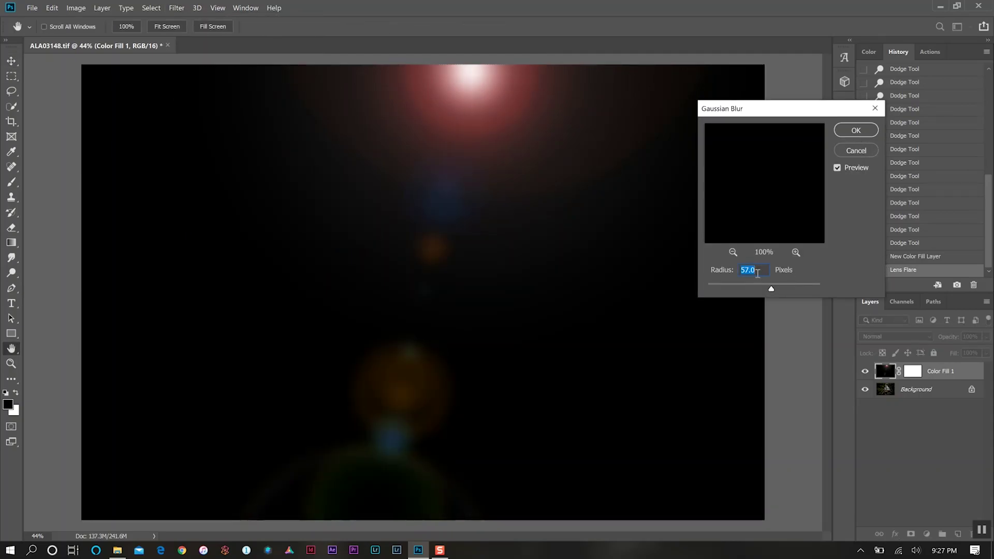
click(858, 131)
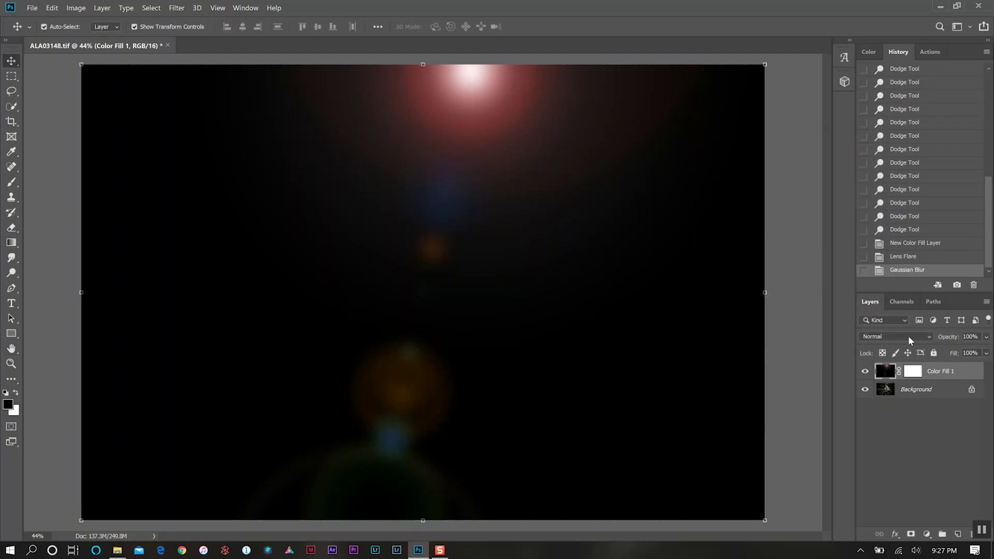
Set the Color Fill 1 layer to Screen blend mode at 54% opacity
click(909, 336)
click(882, 345)
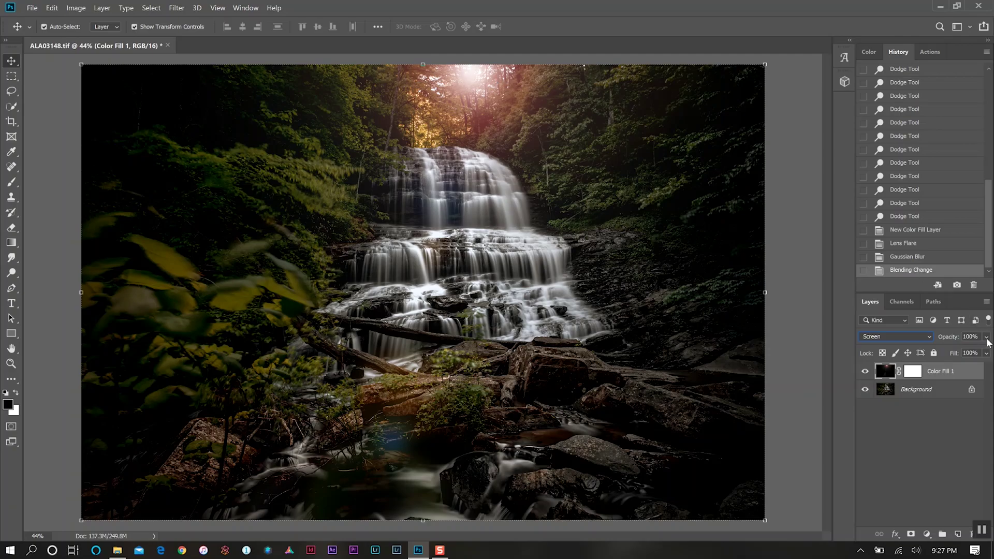
click(987, 336)
drag(987, 350, 962, 352)
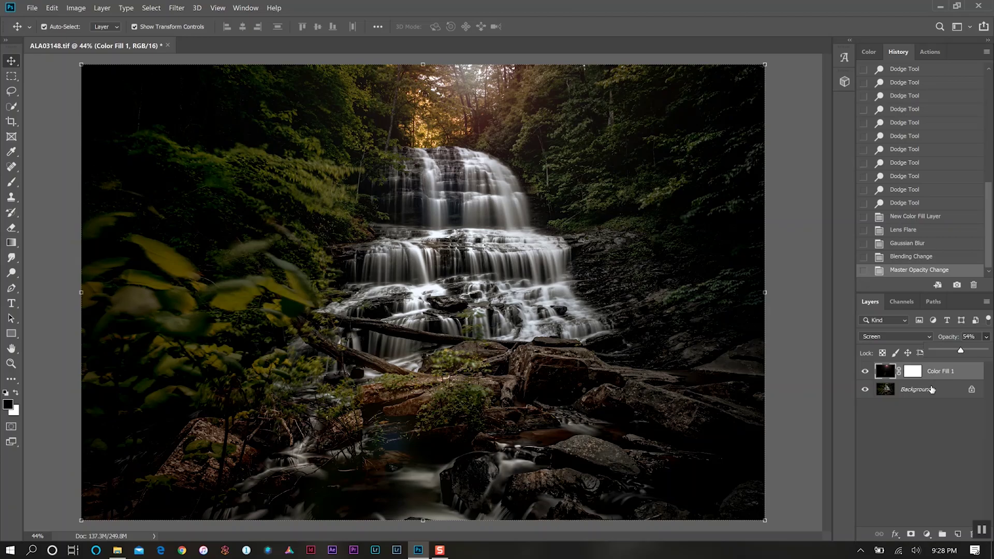
Flatten the image into a single Background layer
right_click(932, 390)
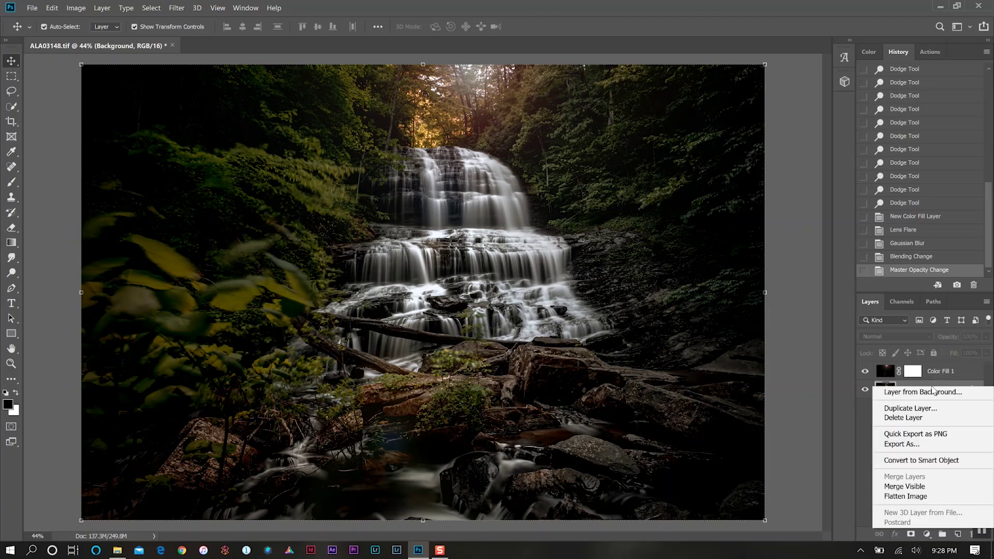
click(919, 499)
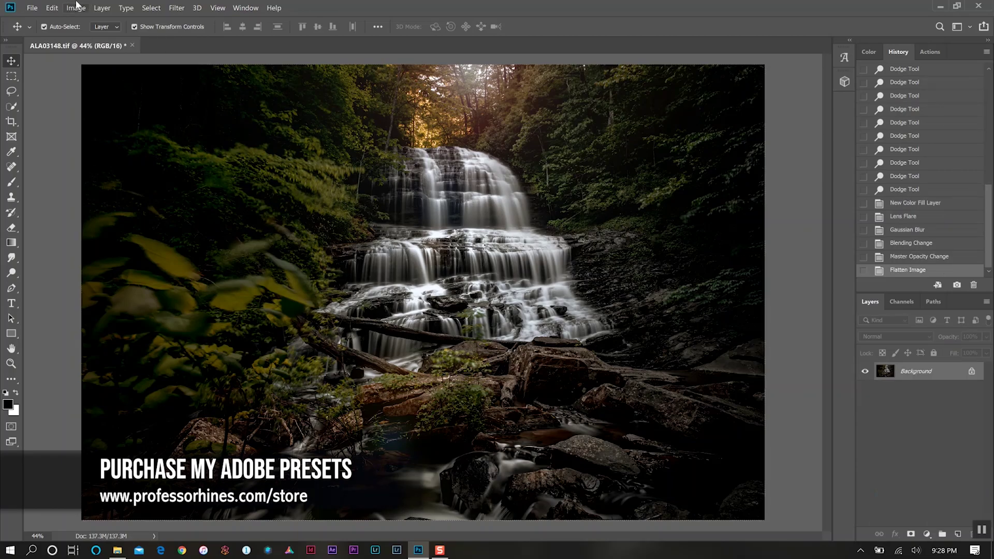
click(75, 7)
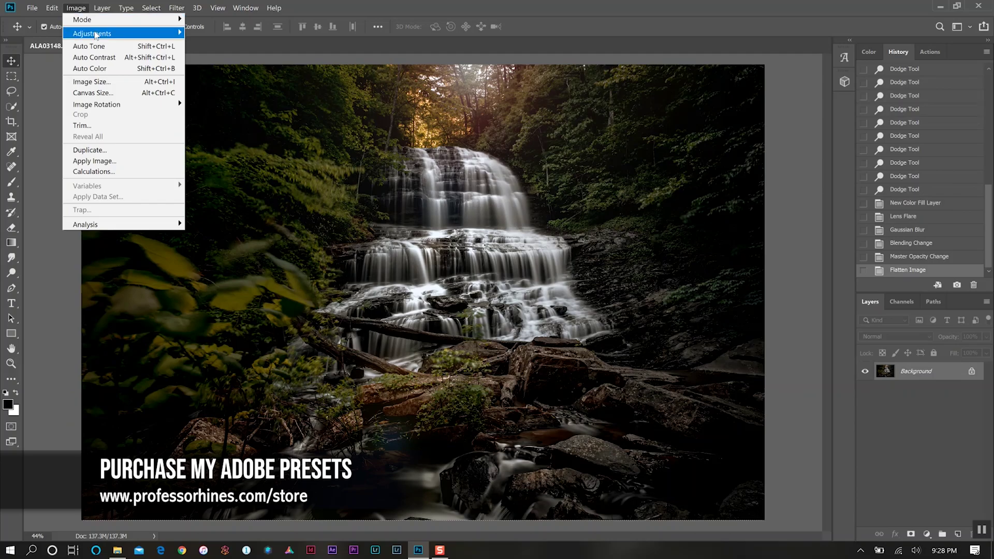
mouse_move(96, 34)
click(223, 45)
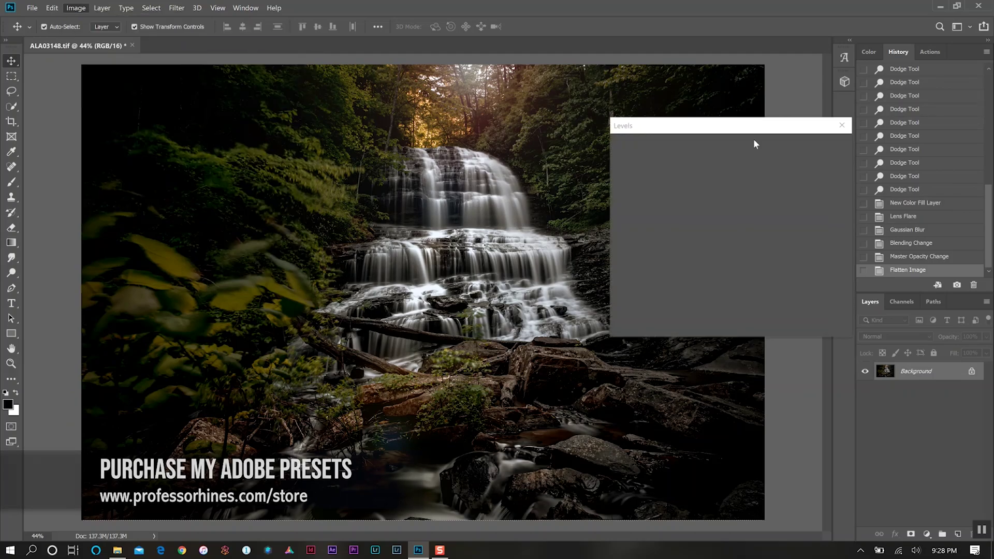
Apply the Custom 7 Levels preset: input 6/1.03/245, output white 250
click(691, 146)
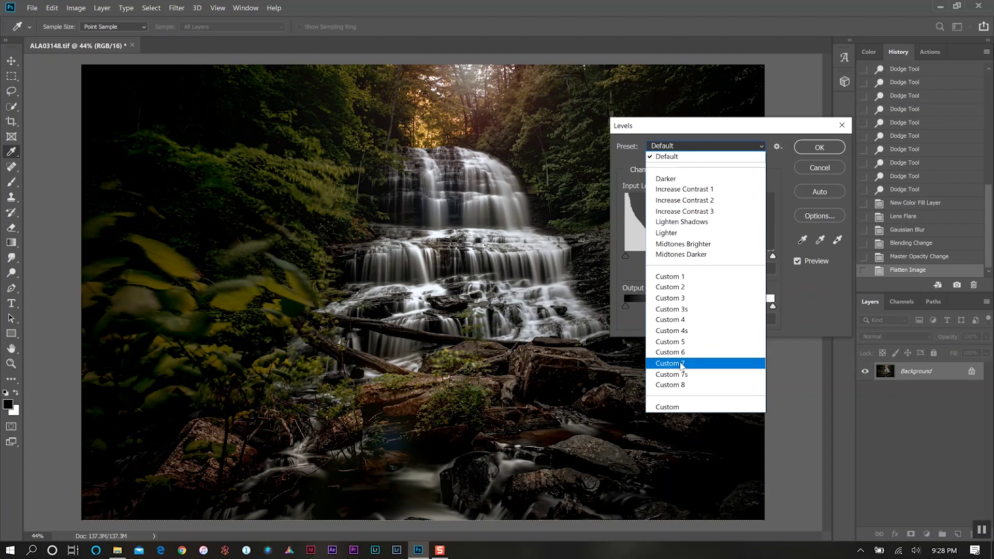
click(681, 375)
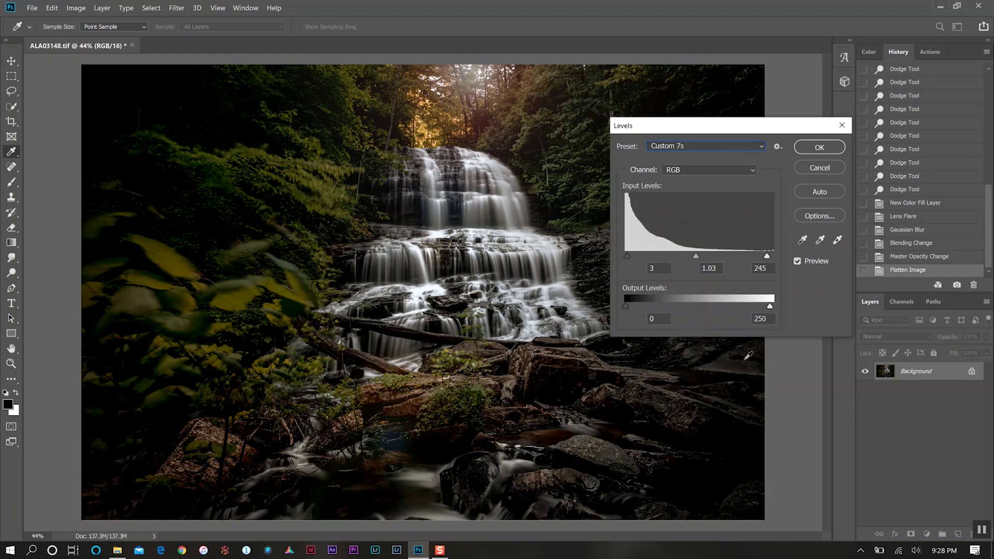
click(694, 147)
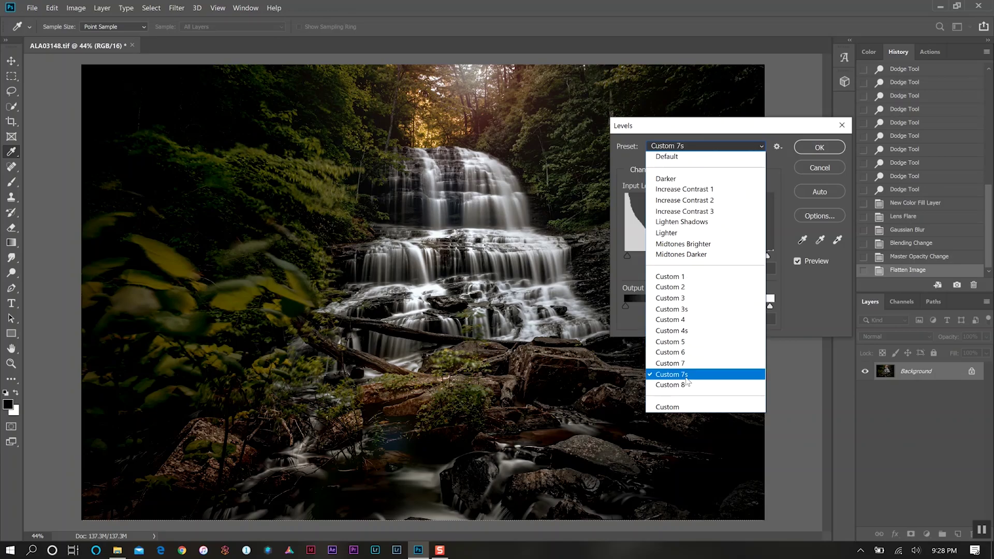
click(685, 369)
key(Up)
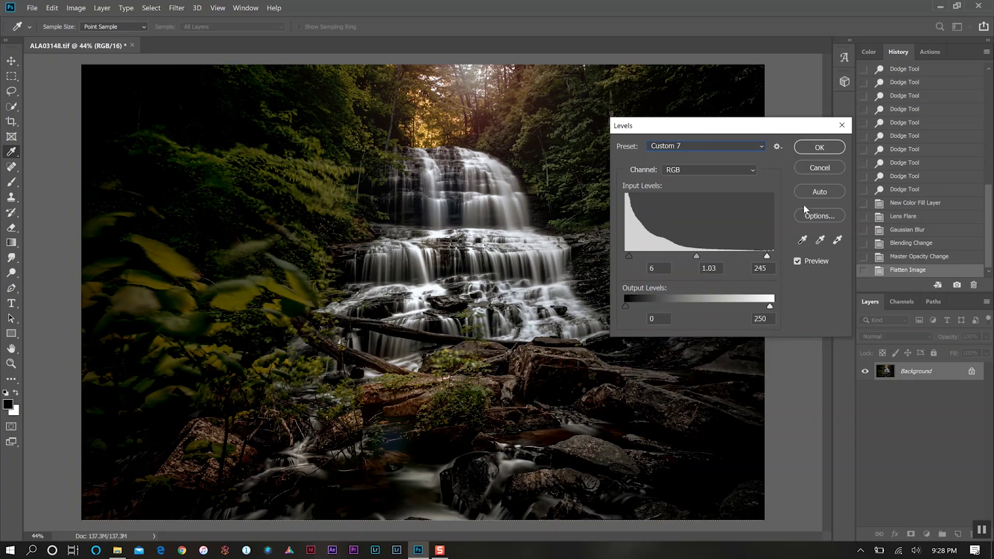
click(820, 147)
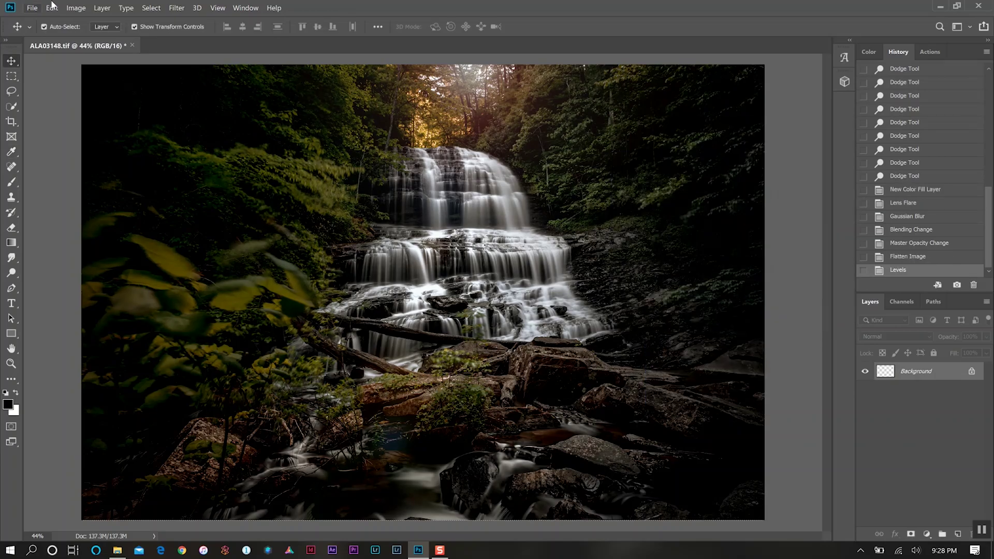
Apply the saved Custom 2 Curves preset to the flattened waterfall image
click(75, 7)
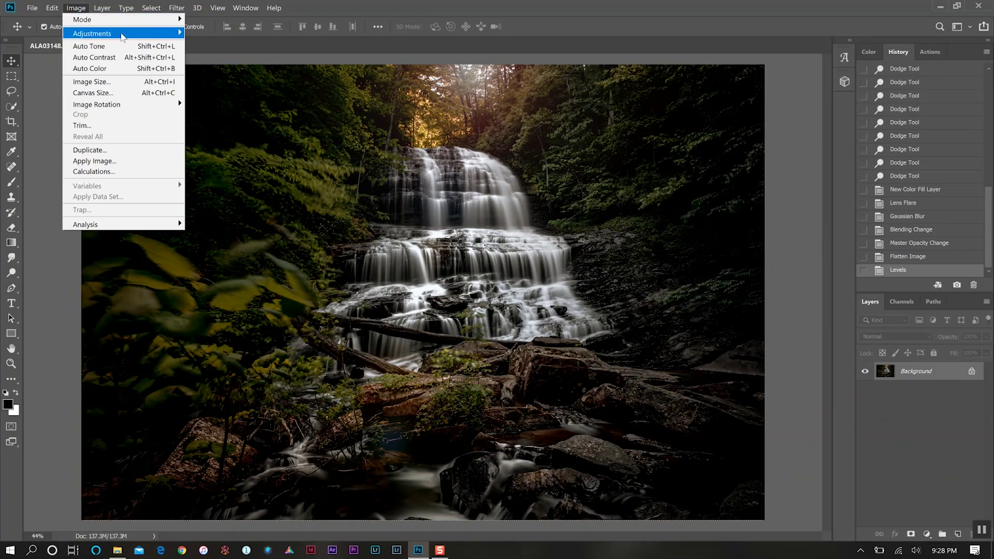
mouse_move(123, 35)
click(240, 56)
click(751, 115)
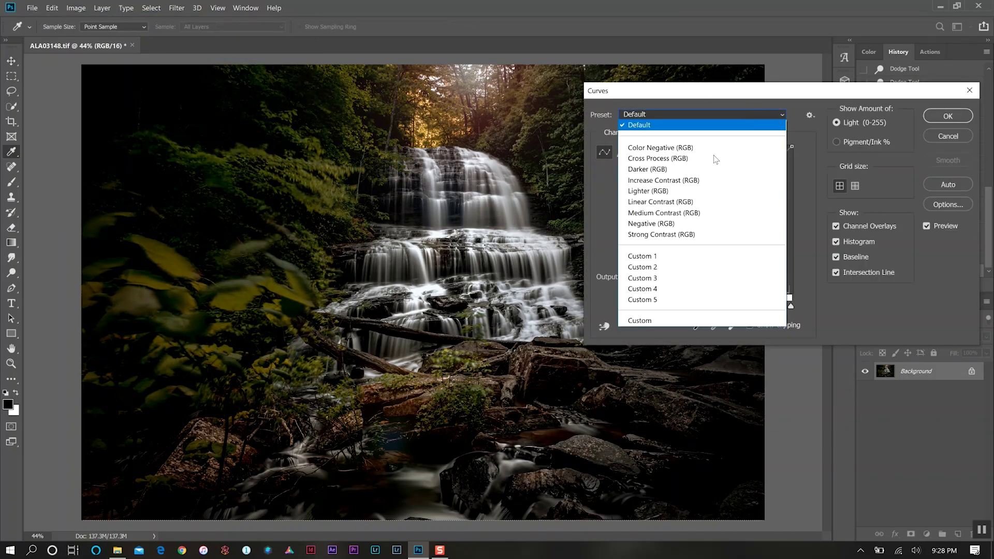
click(648, 267)
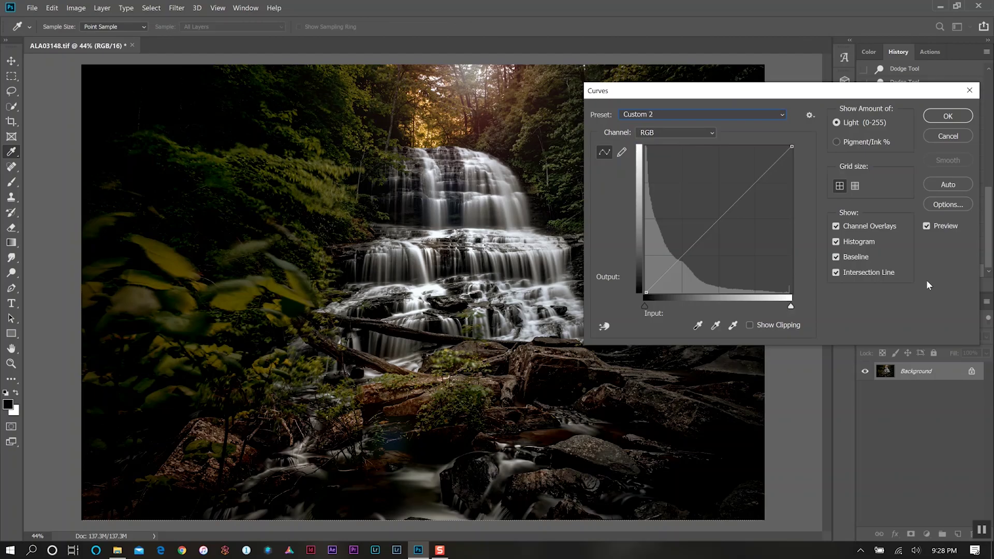
click(956, 115)
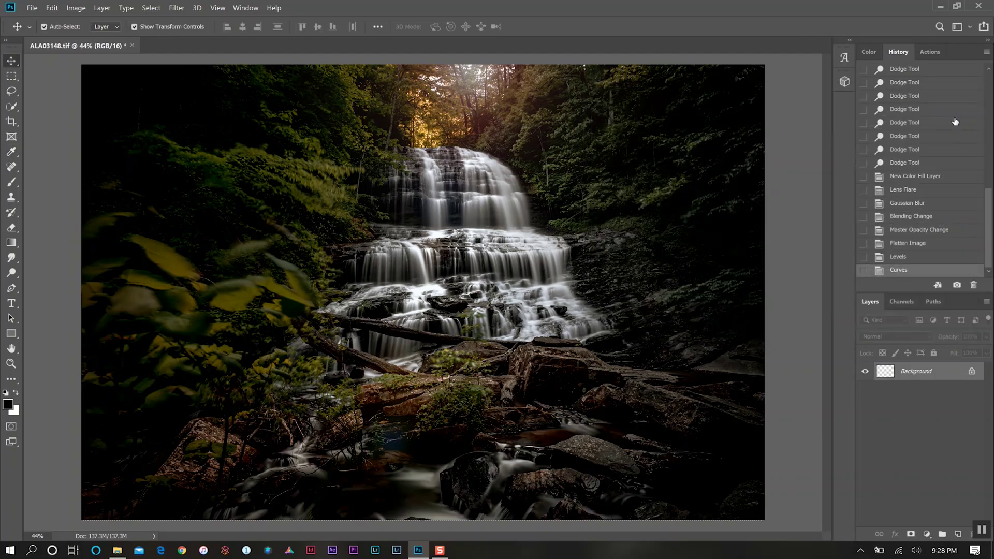